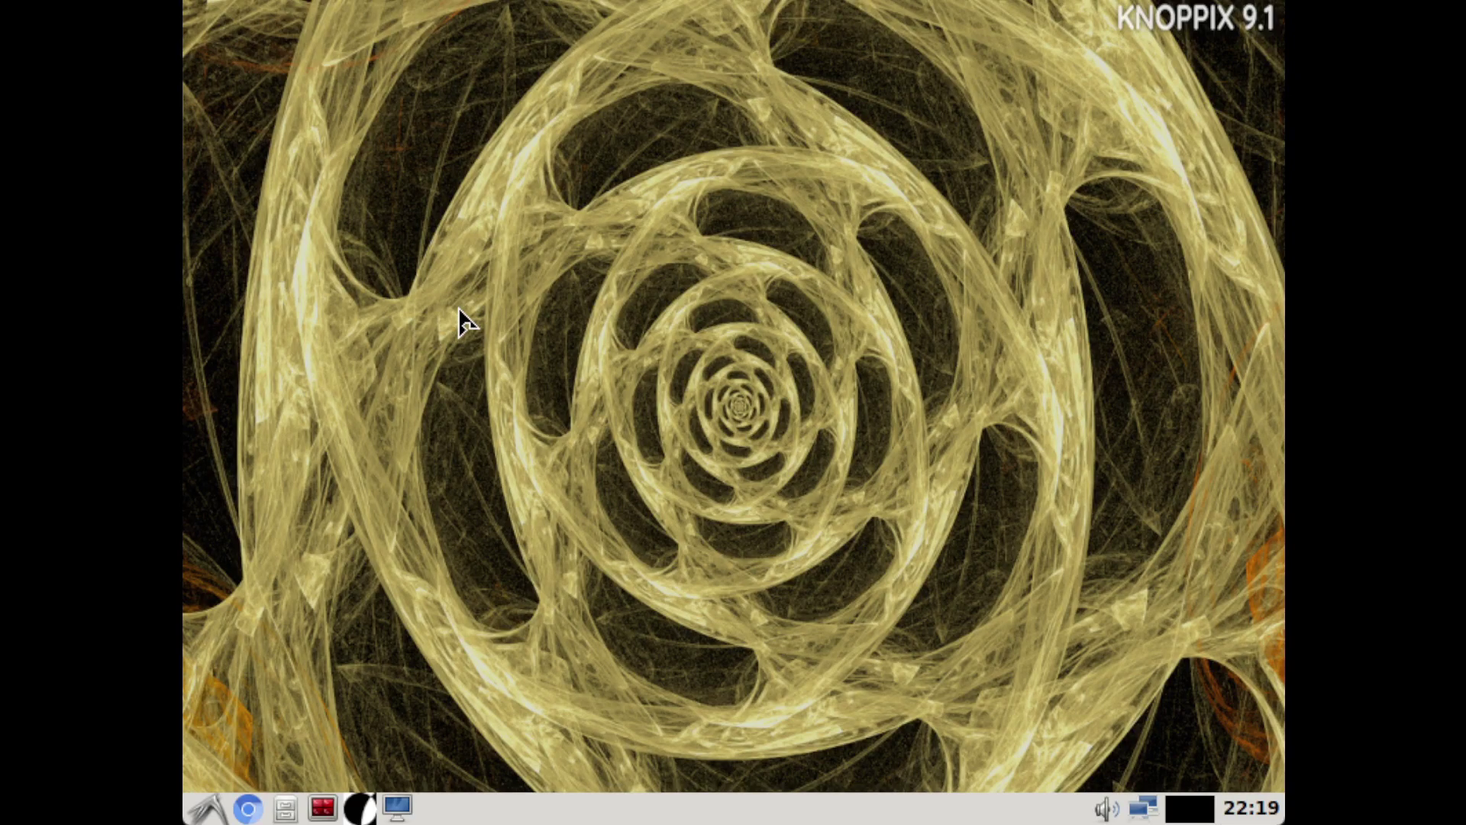
- Open and dismiss the desktop context menu twice
{"action": "right_click", "coordinate": [715, 420]}
{"action": "left_click", "coordinate": [634, 405]}
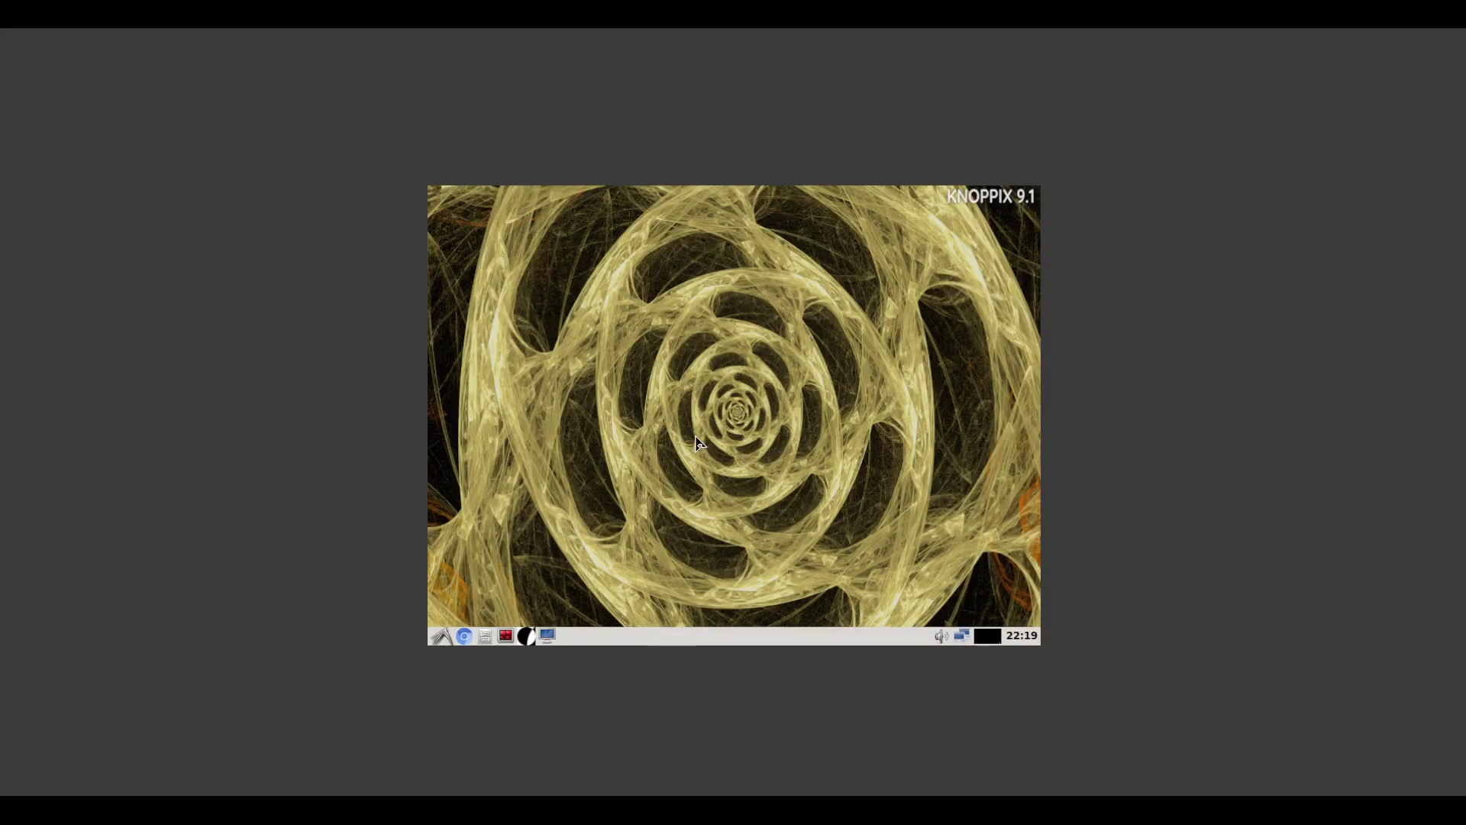
{"action": "right_click", "coordinate": [696, 437]}
{"action": "left_click", "coordinate": [620, 401]}
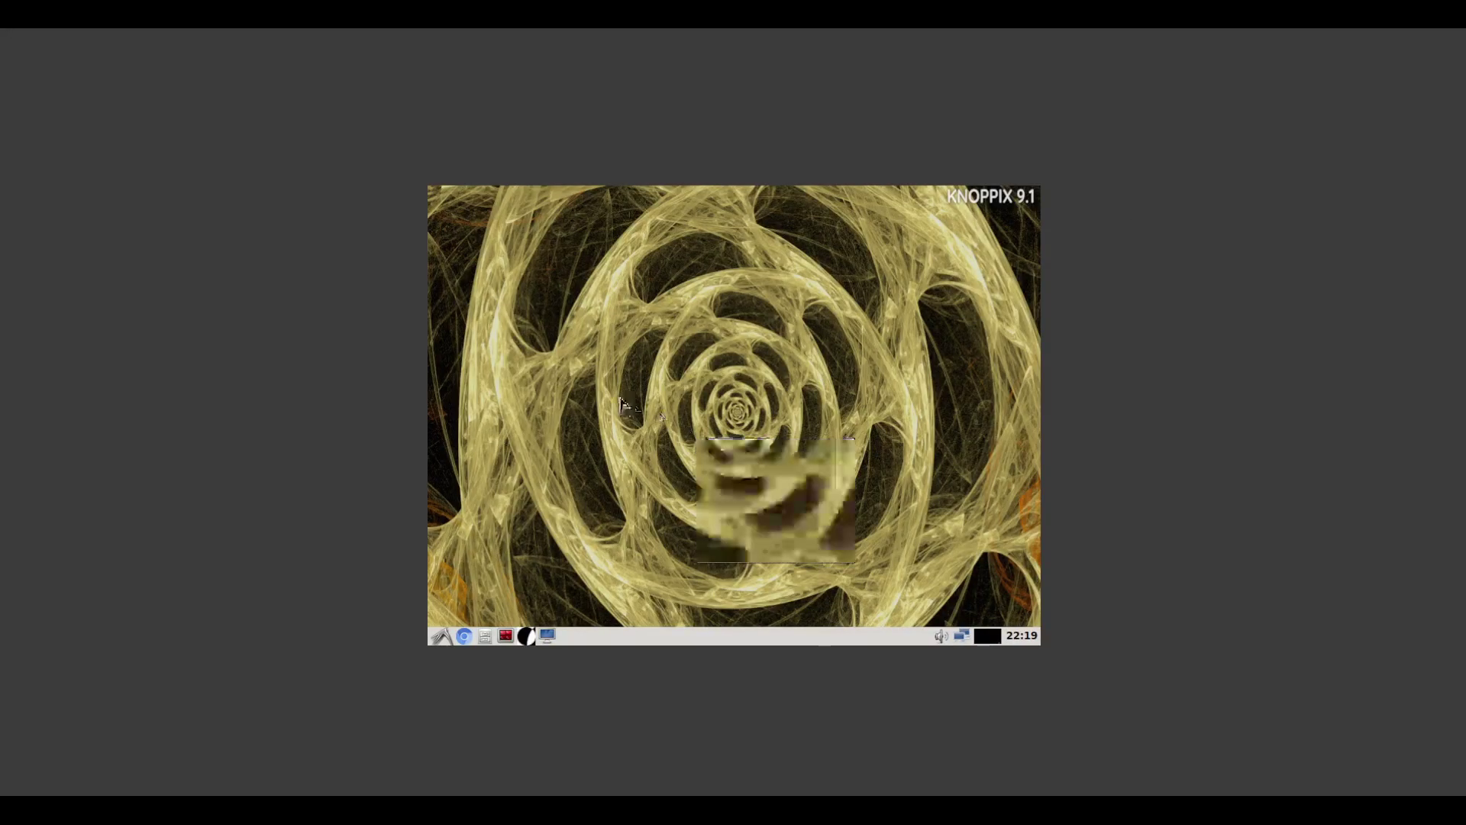
- Show the main menu's Preferences submenu, reached through Knoppix and Accessories
{"action": "left_click", "coordinate": [432, 640]}
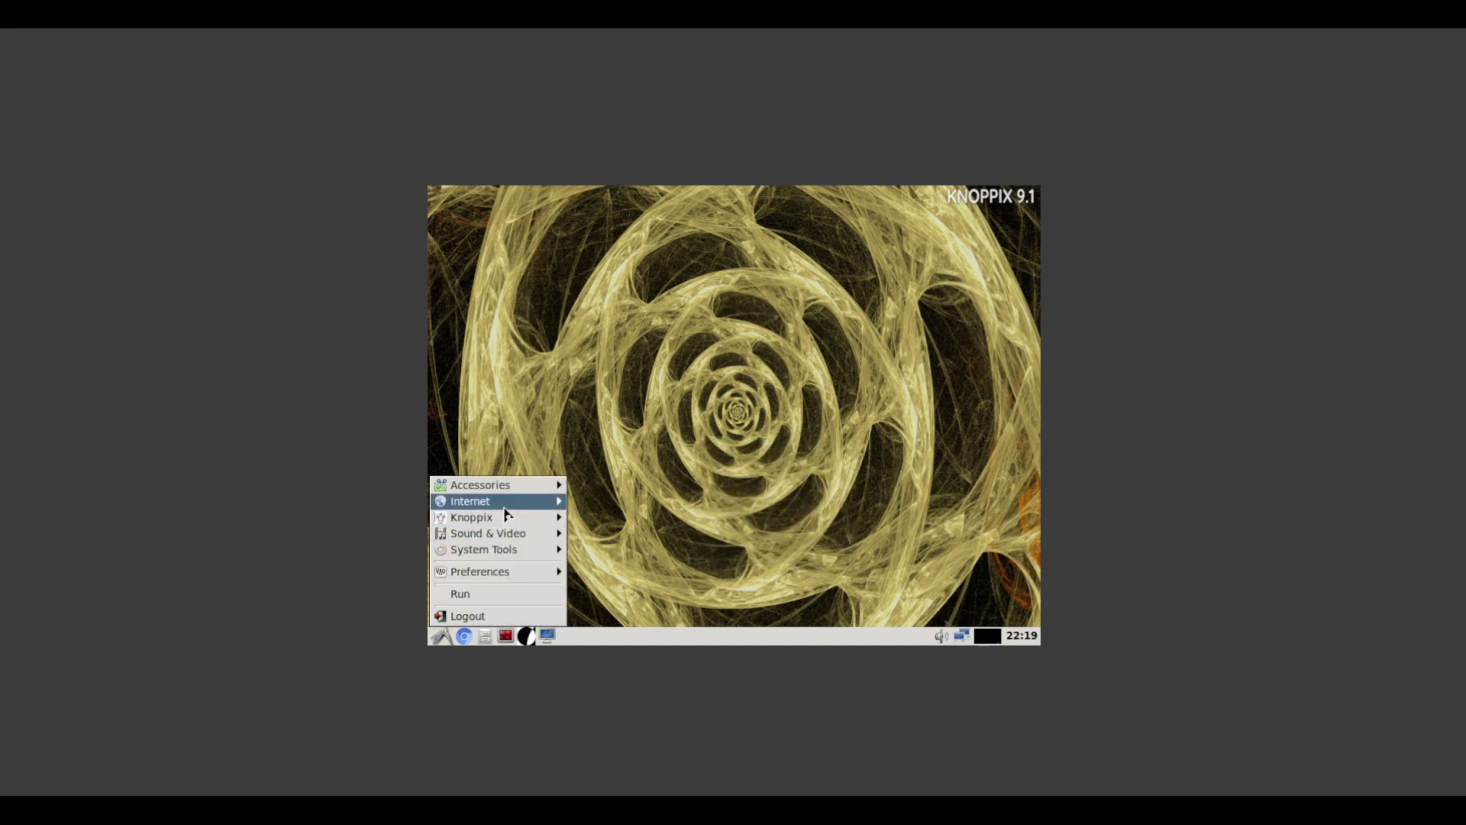
{"action": "mouse_move", "coordinate": [504, 518]}
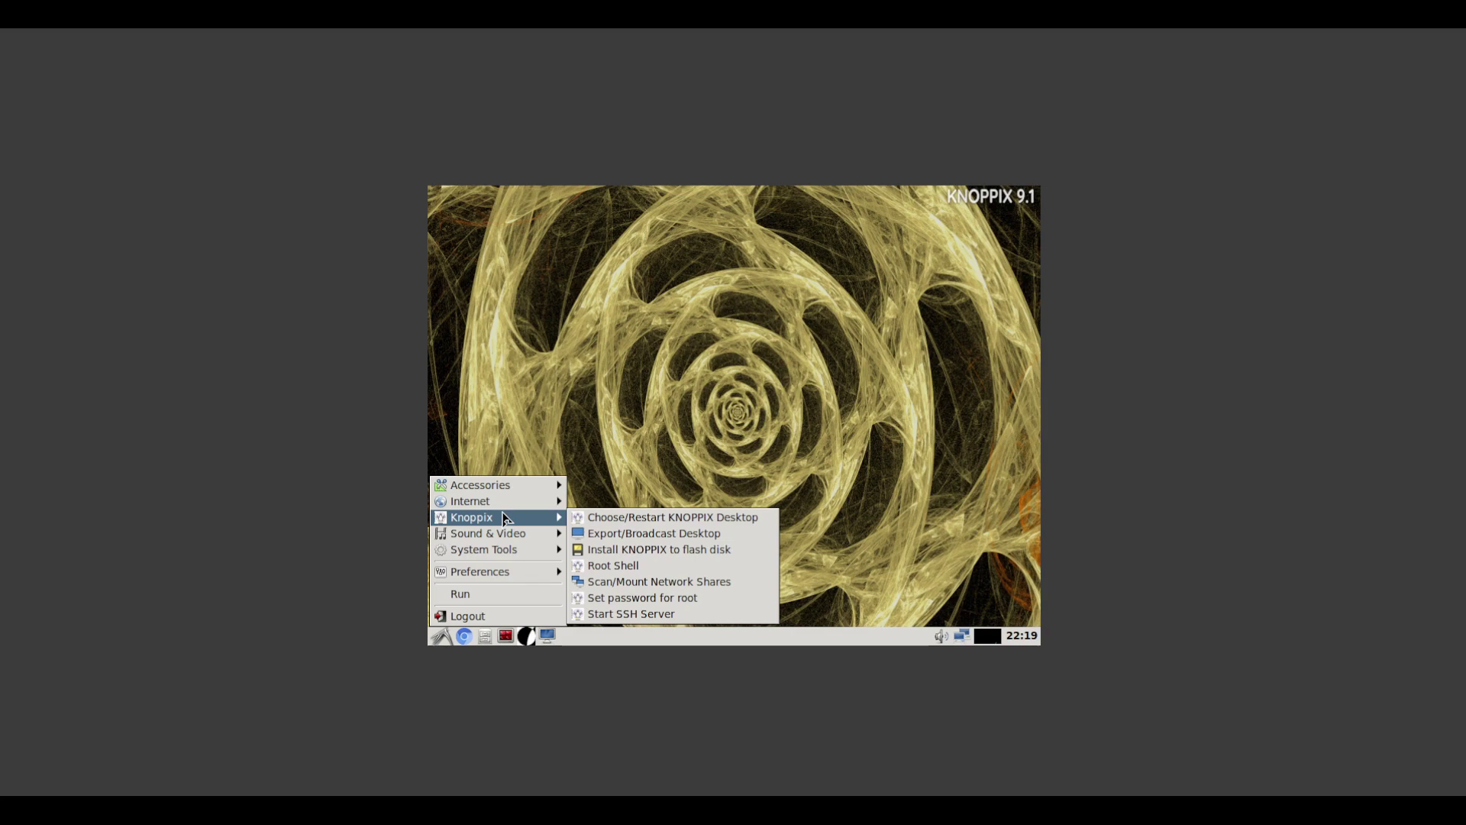
{"action": "mouse_move", "coordinate": [511, 494]}
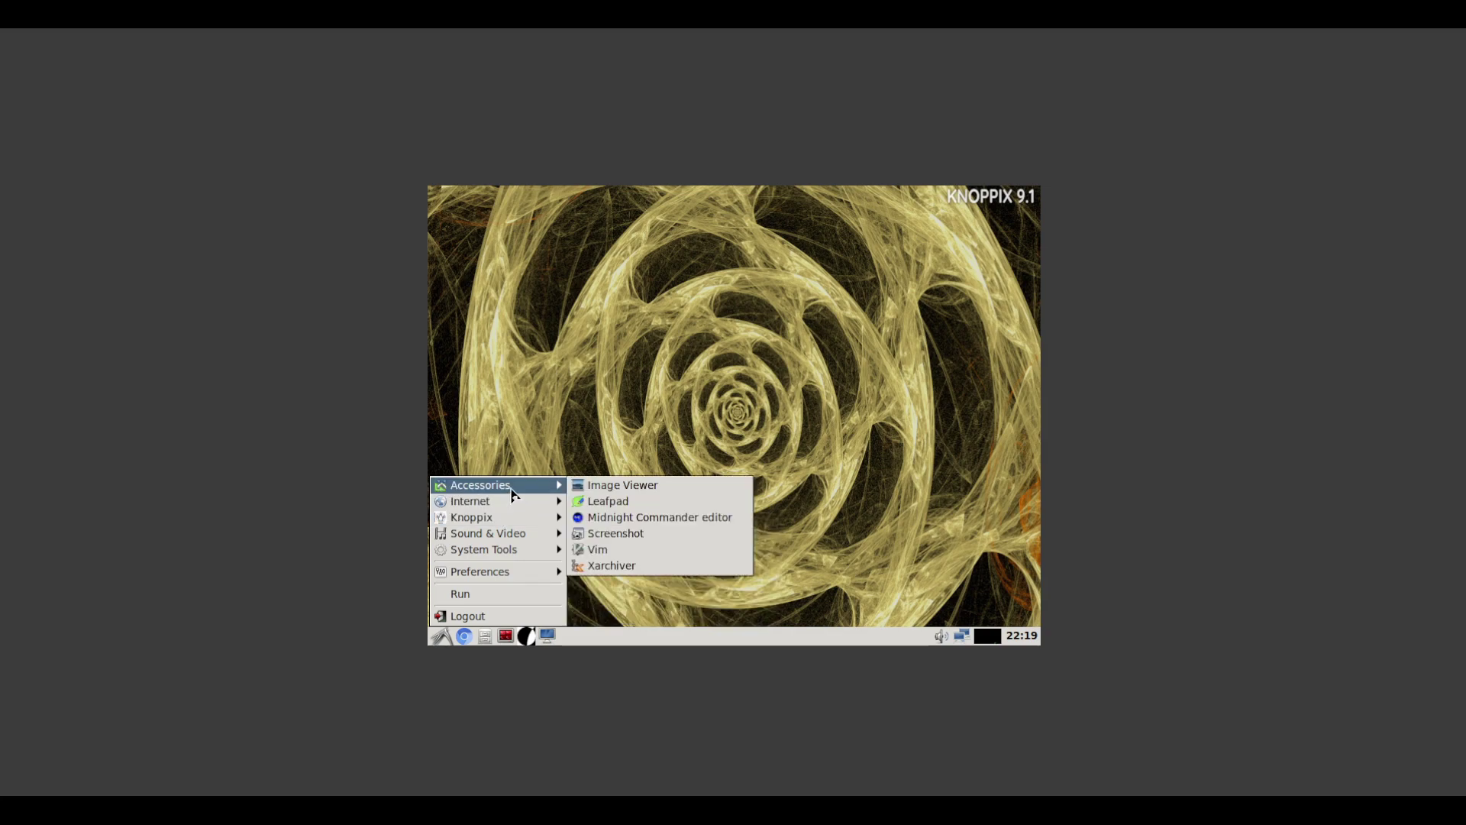
{"action": "mouse_move", "coordinate": [496, 572]}
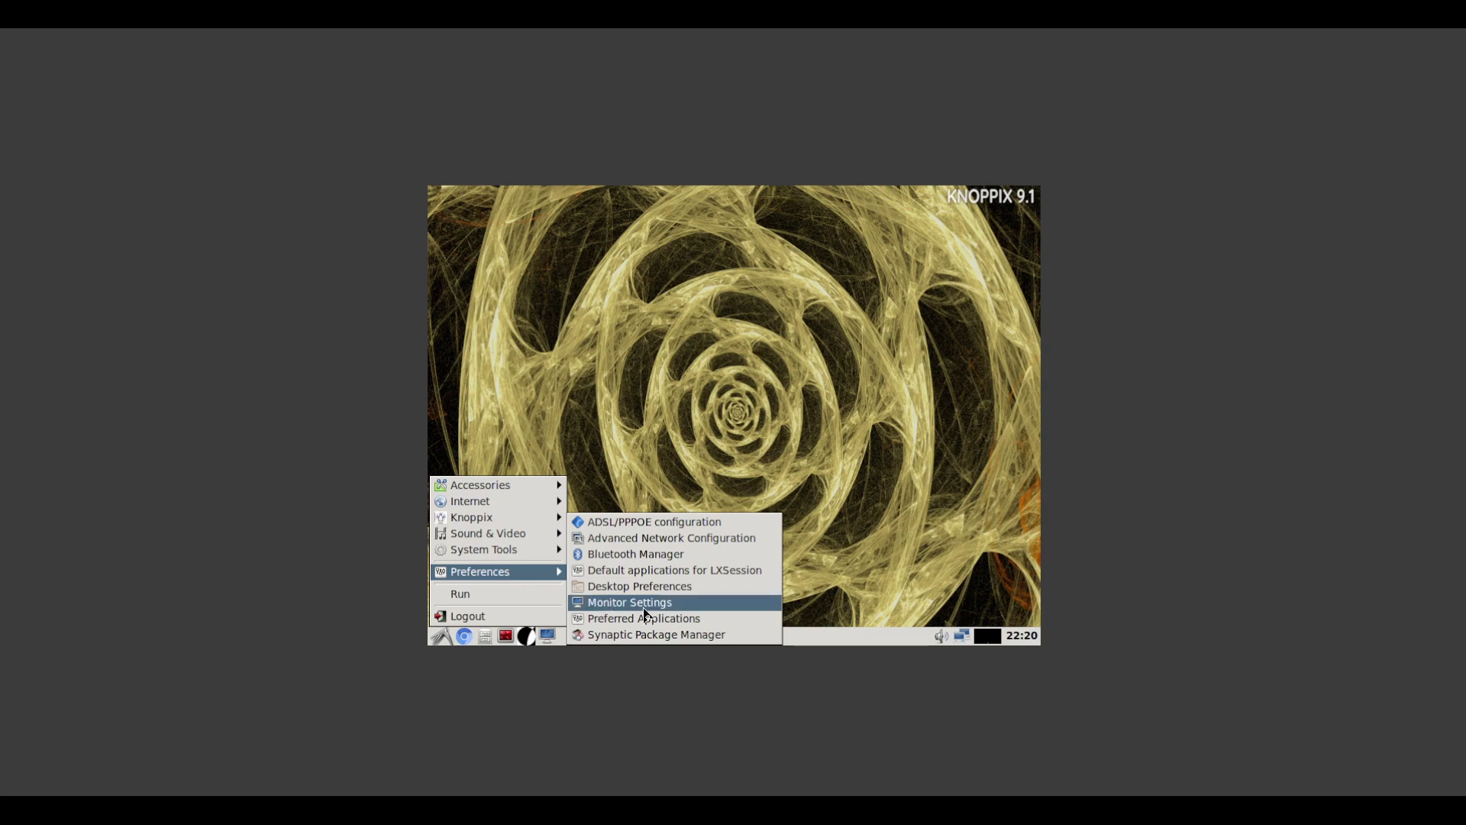
- Launch Monitor Settings and bring up the Virtual1 display's resolution choices
{"action": "left_click", "coordinate": [666, 603]}
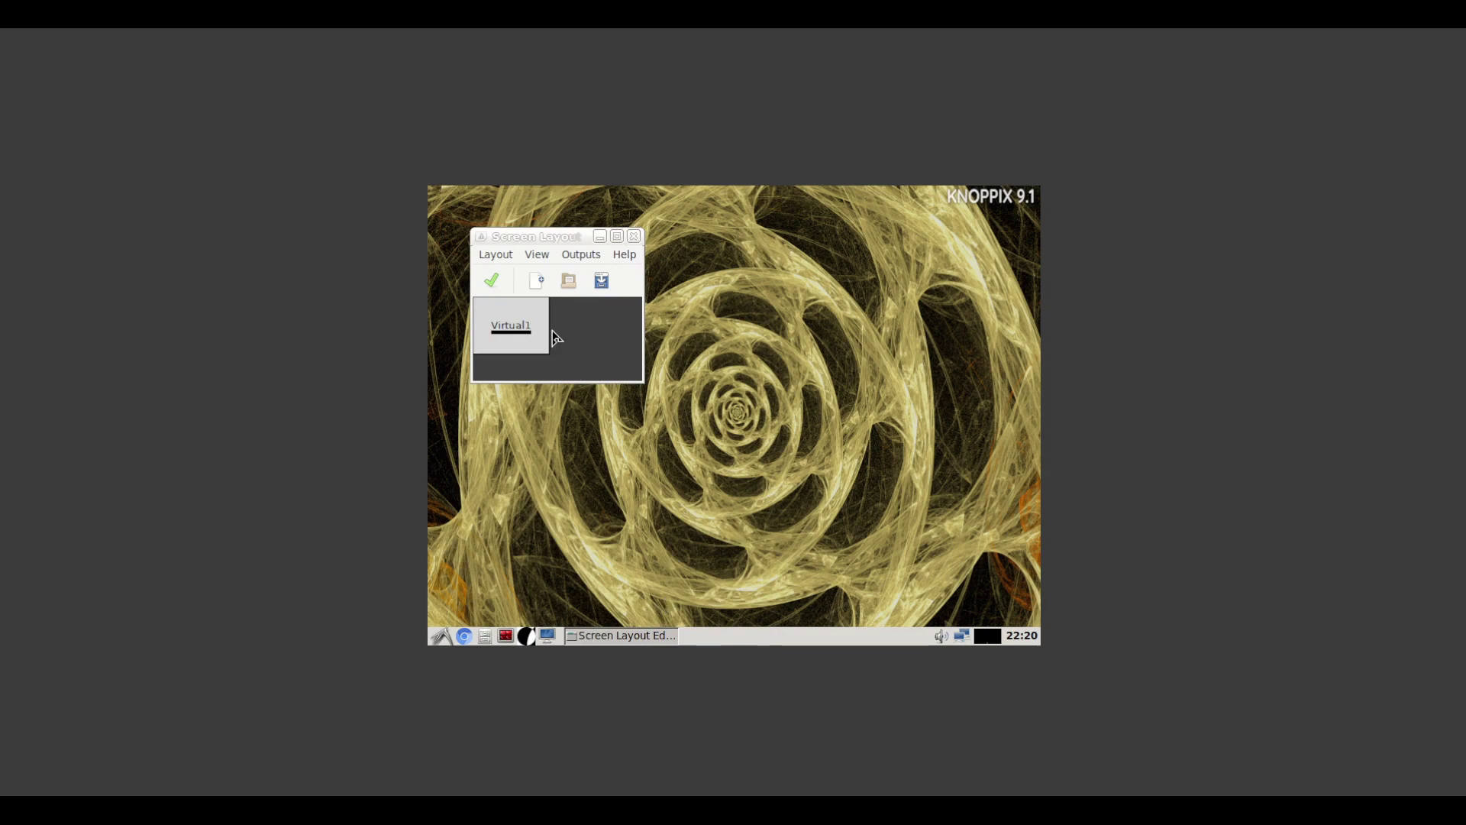
{"action": "right_click", "coordinate": [511, 327]}
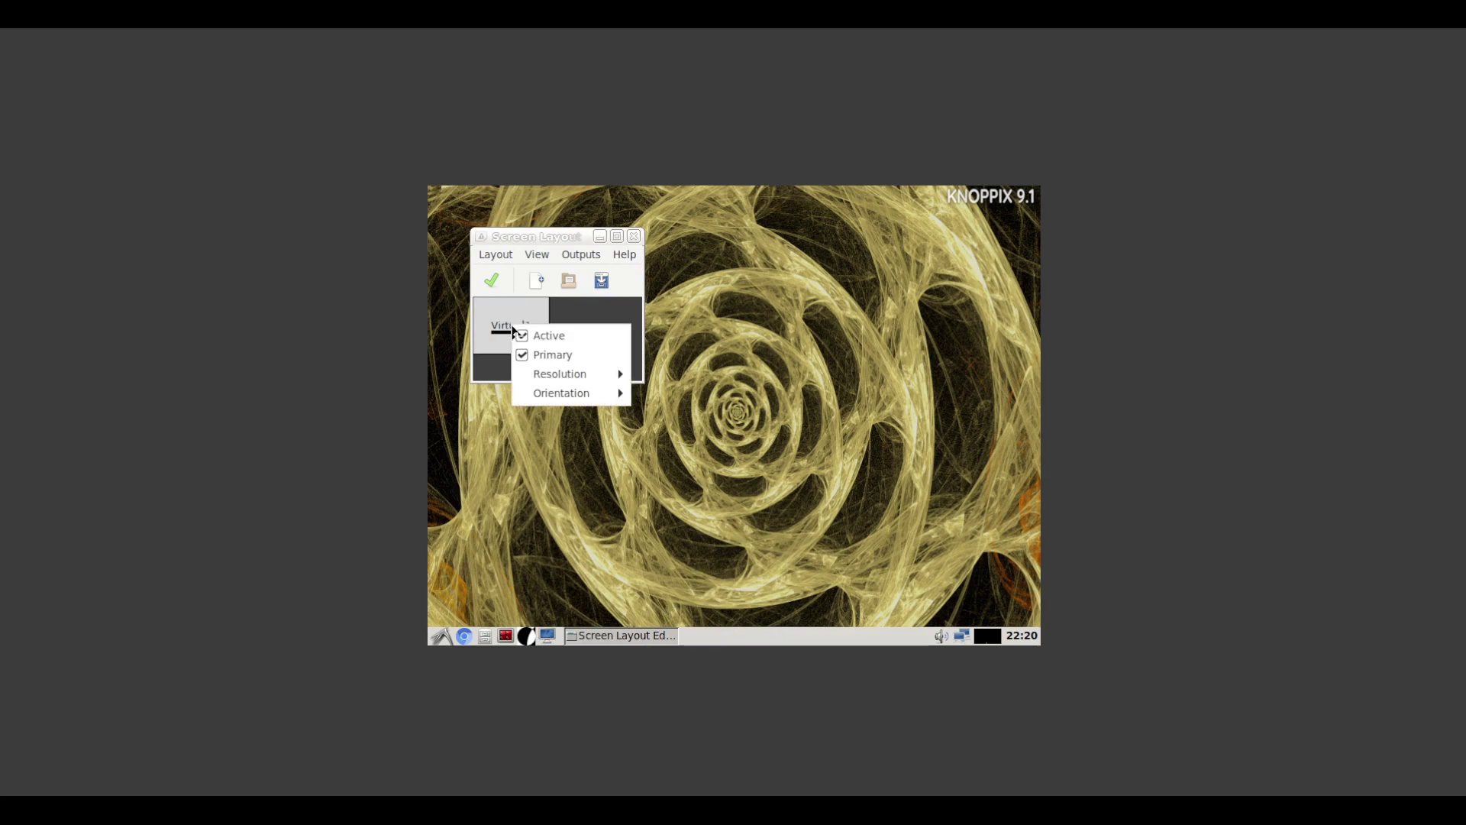
{"action": "mouse_move", "coordinate": [575, 375]}
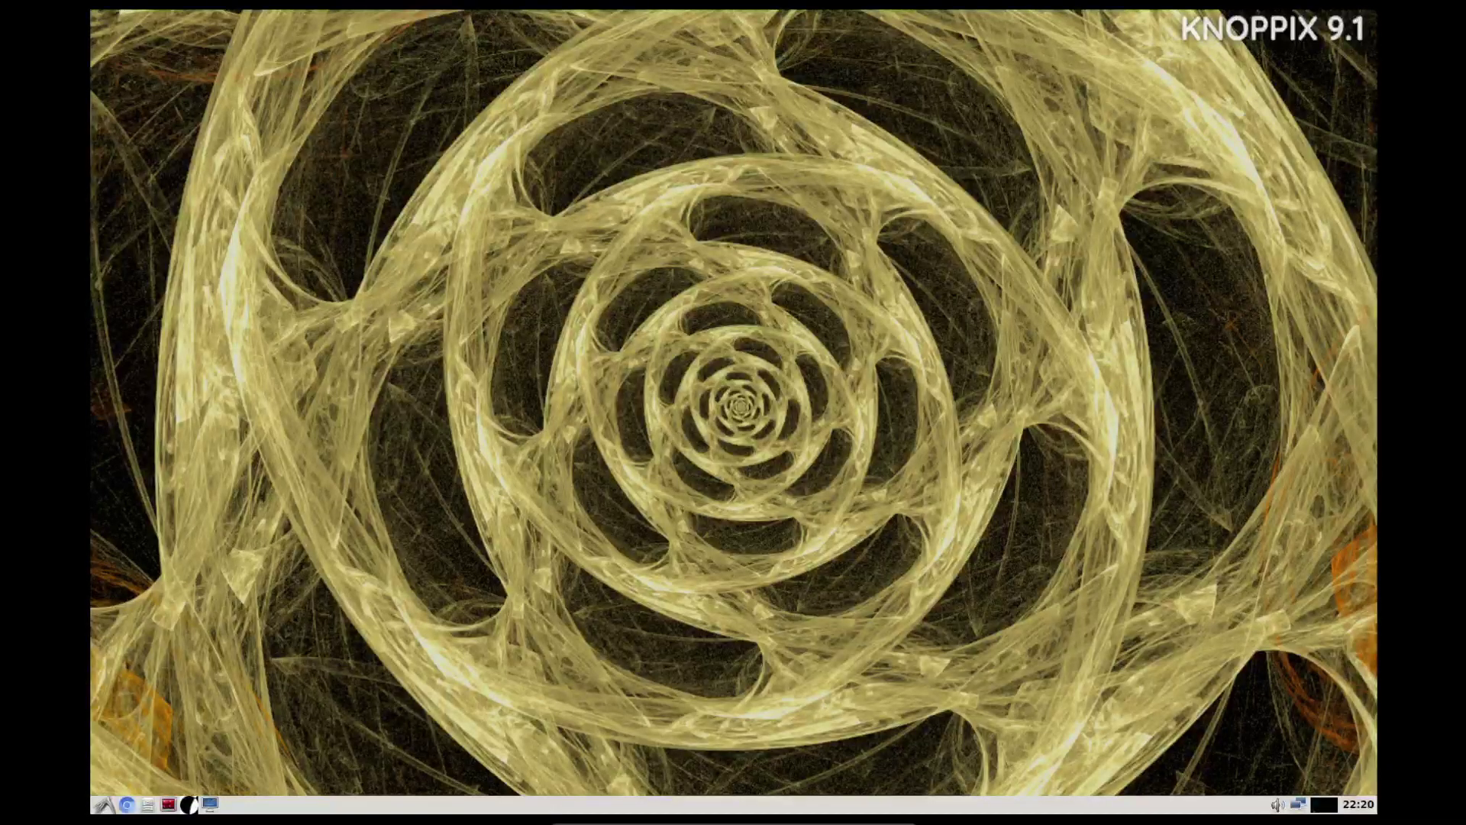
- Dismiss stray desktop context menus and open, then close, the application menu
{"action": "right_click", "coordinate": [761, 341]}
{"action": "left_click", "coordinate": [702, 367]}
{"action": "left_click", "coordinate": [105, 805]}
{"action": "left_click", "coordinate": [263, 604]}
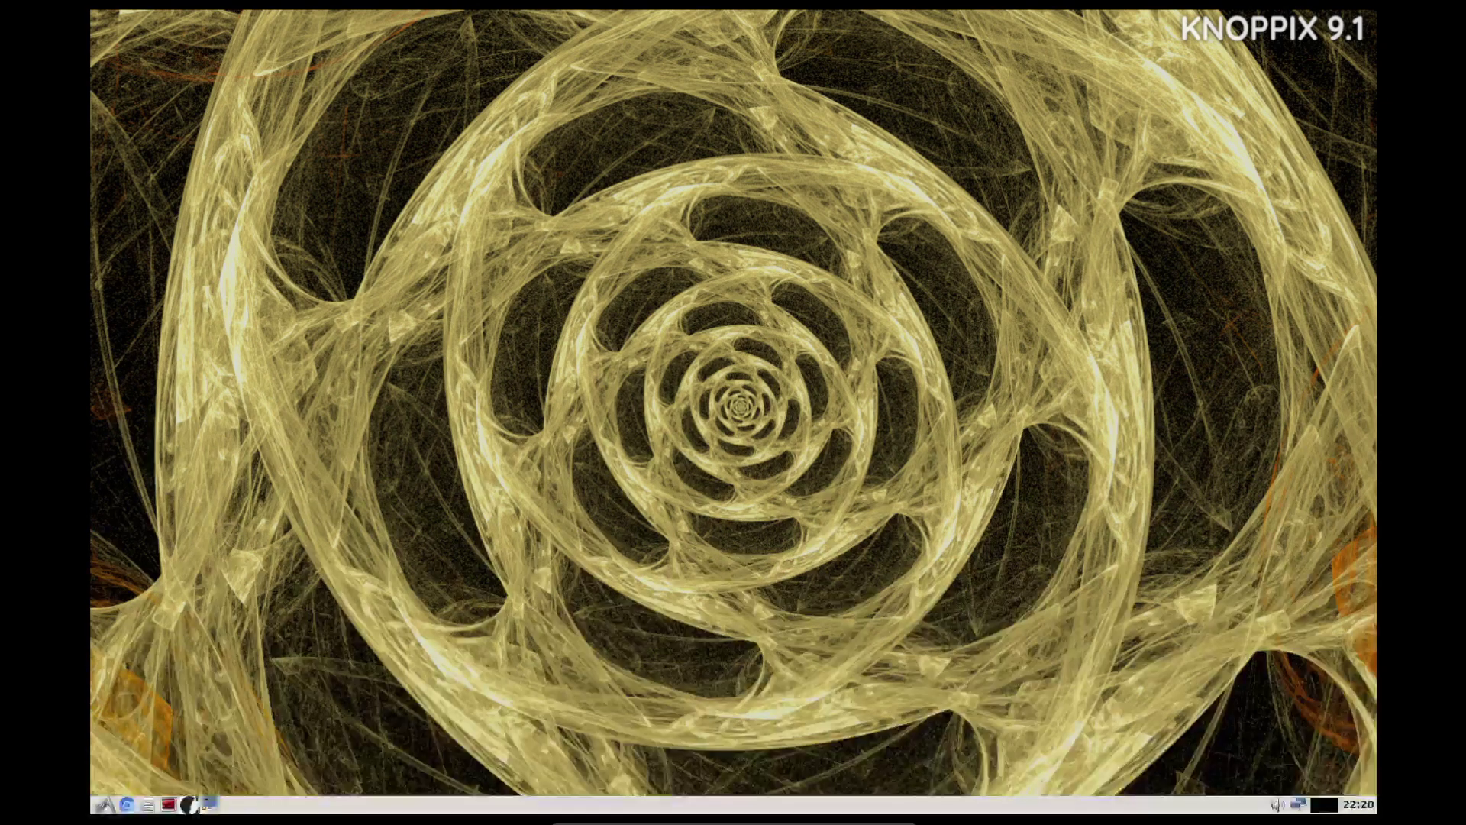
{"action": "right_click", "coordinate": [487, 277]}
{"action": "left_click", "coordinate": [447, 298]}
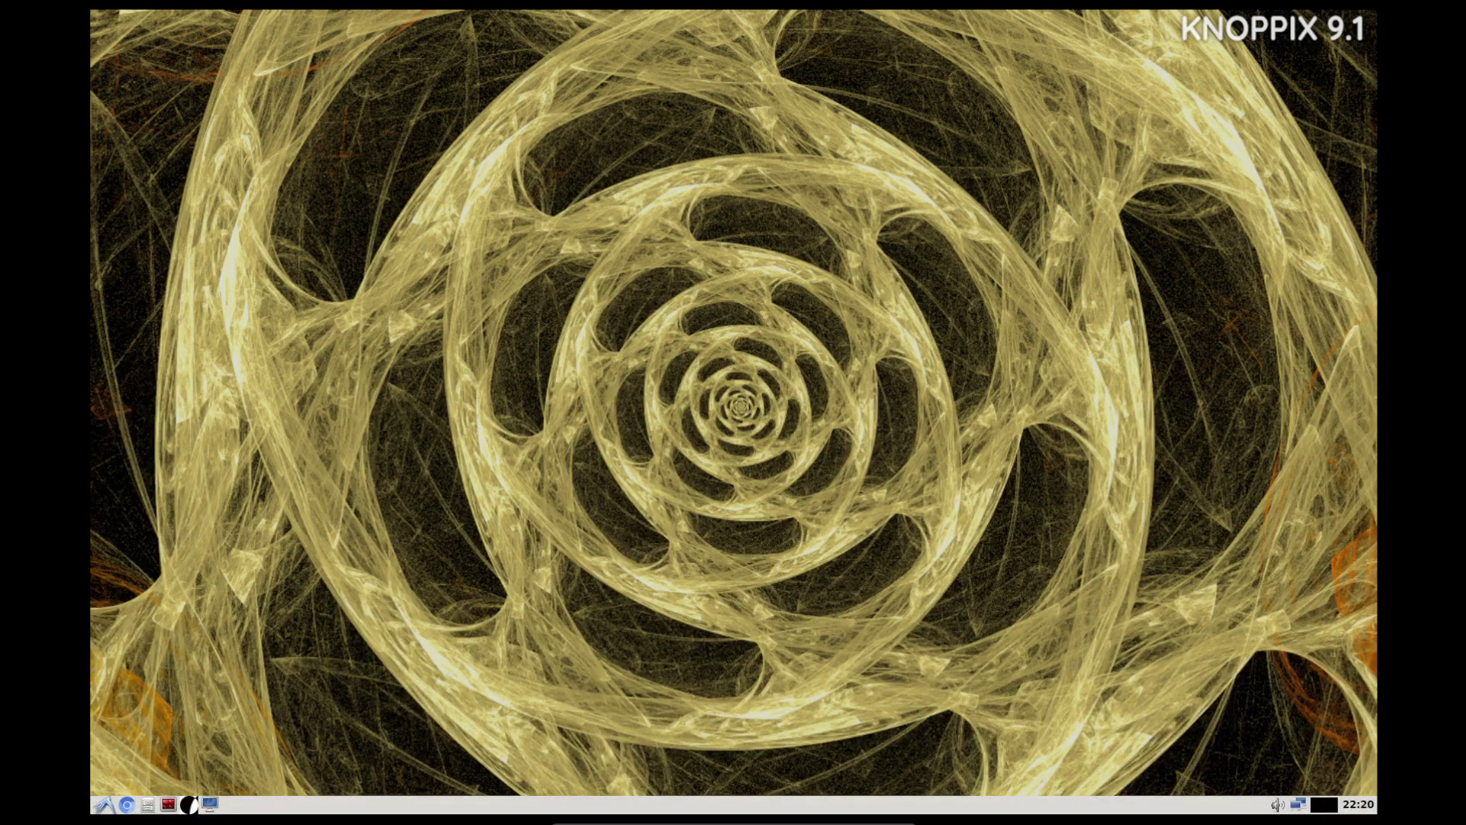
{"action": "left_click", "coordinate": [104, 804]}
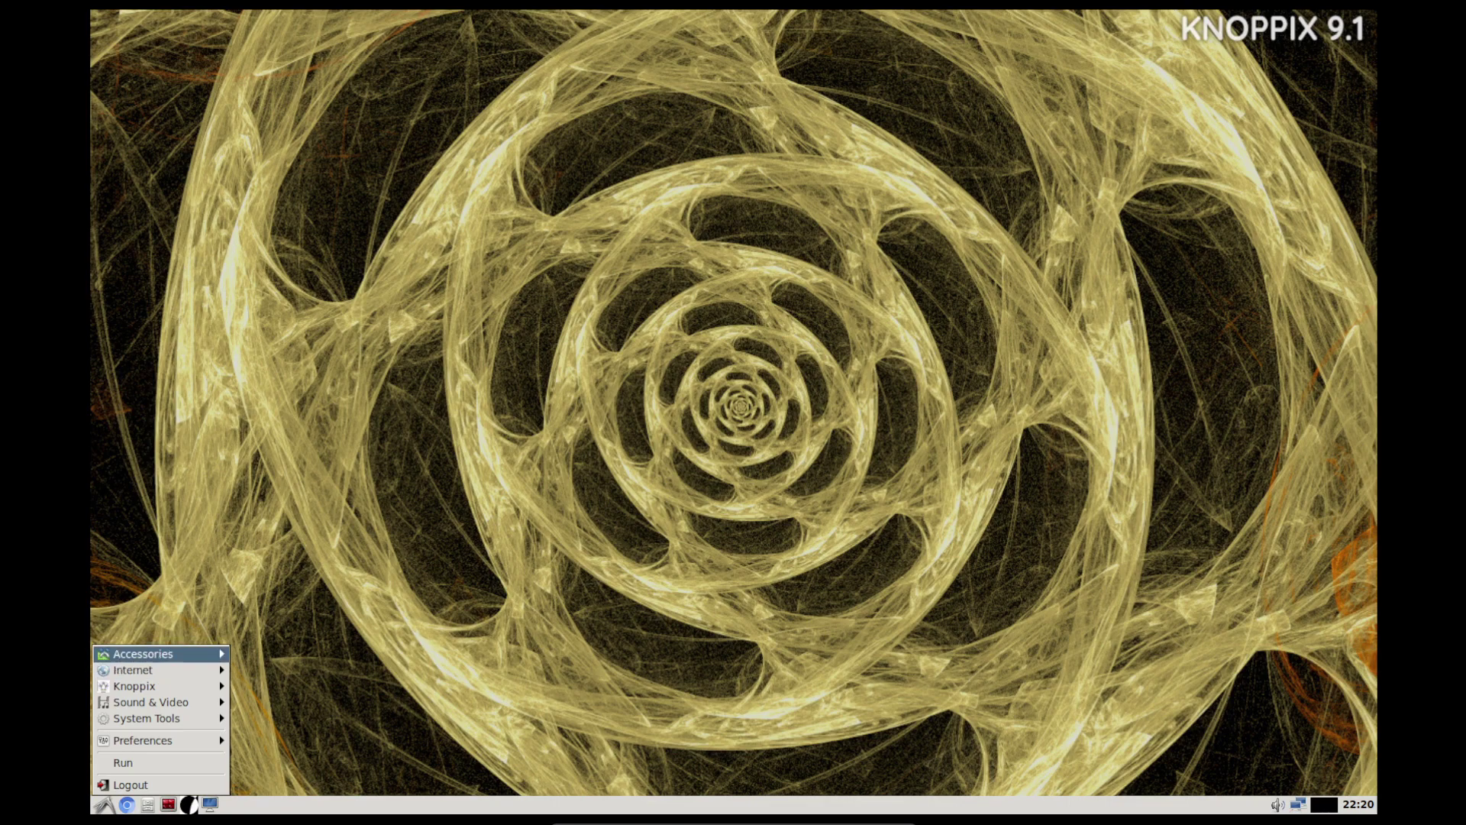
{"action": "mouse_move", "coordinate": [145, 654]}
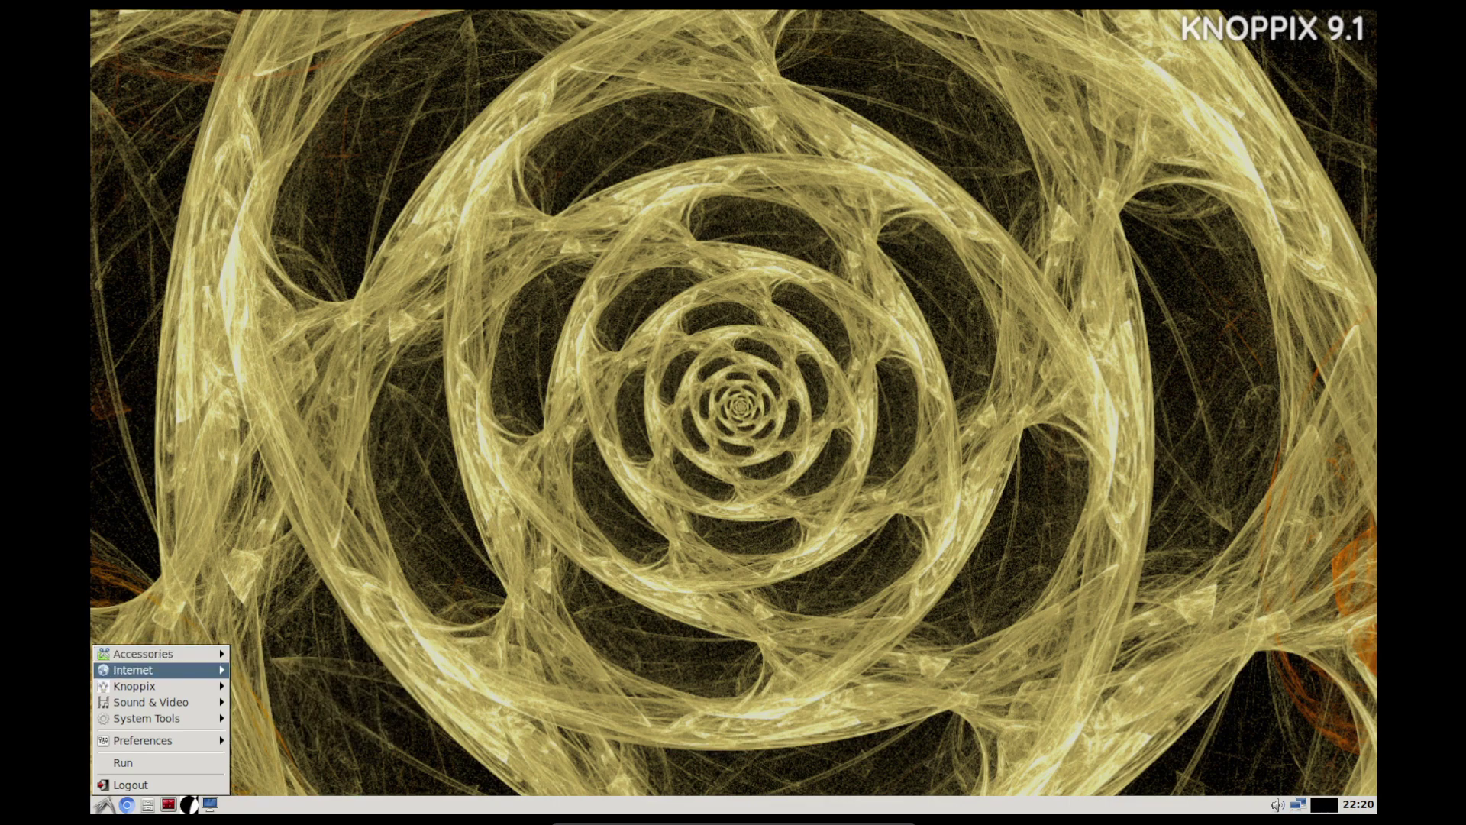
{"action": "left_click", "coordinate": [102, 804]}
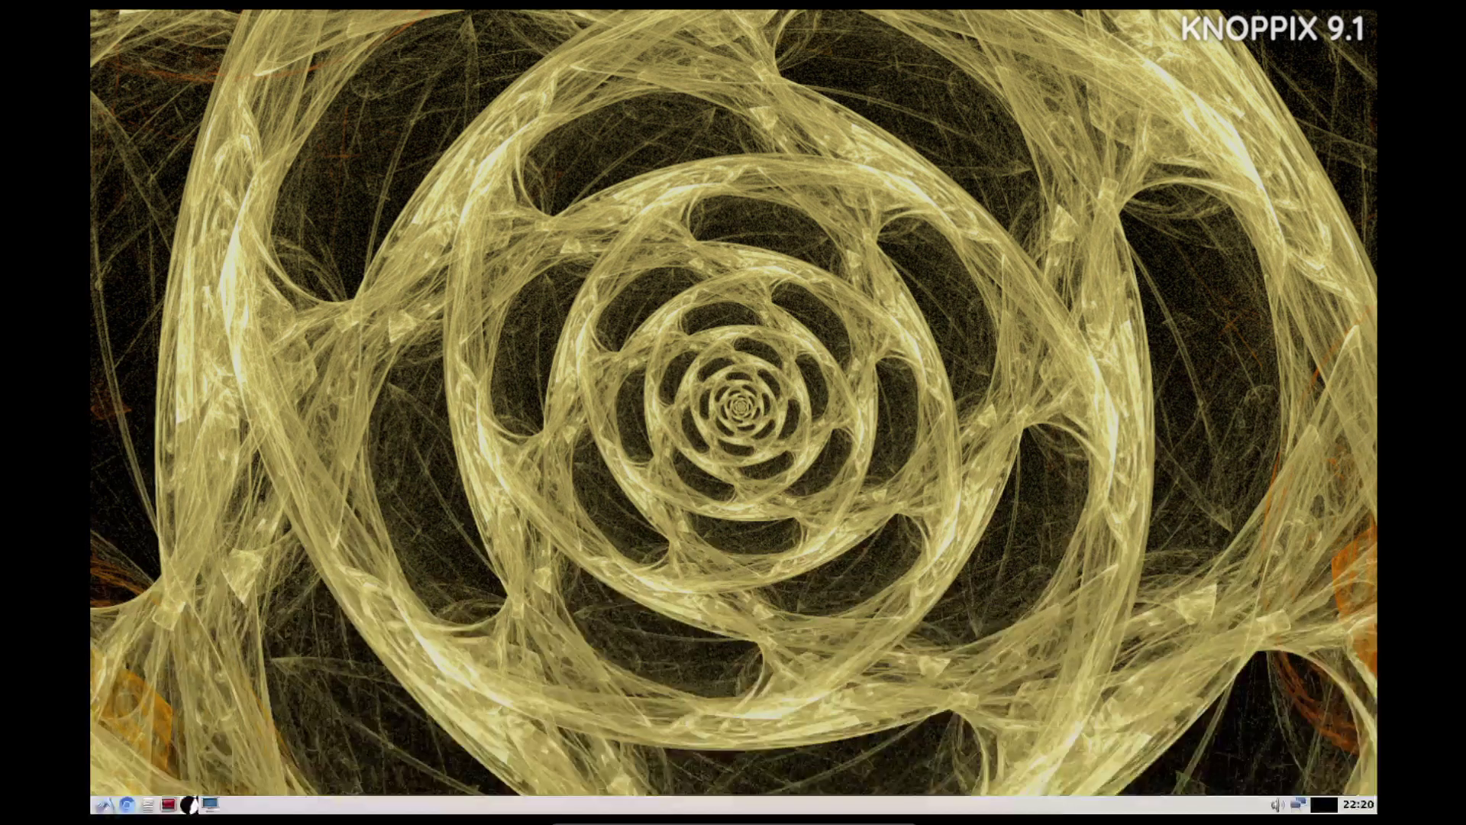
- Clear the panel and desktop context menus, then show the Sound & Video submenu
{"action": "right_click", "coordinate": [101, 804]}
{"action": "key", "text": "Escape"}
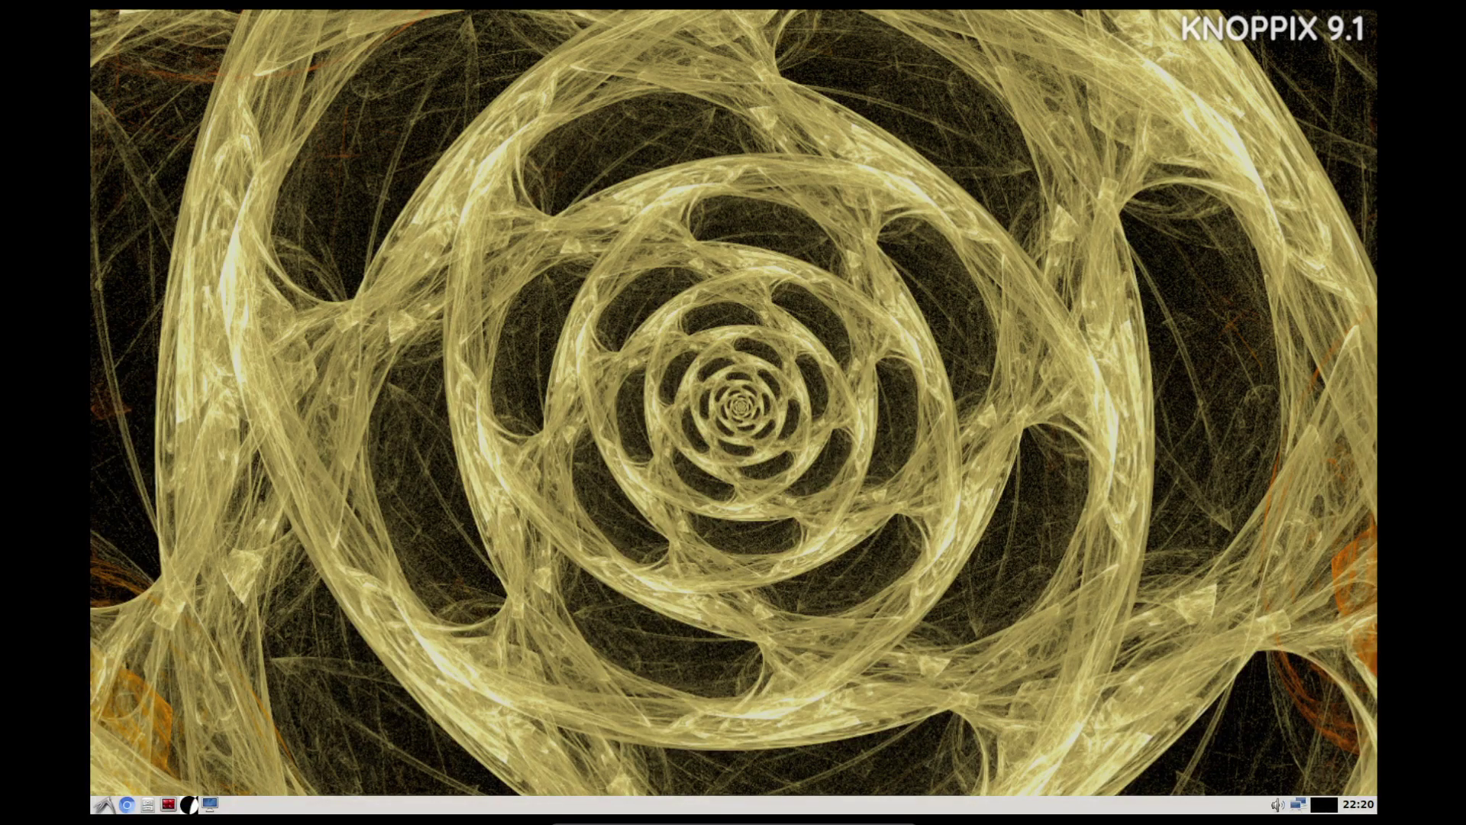
{"action": "right_click", "coordinate": [532, 345]}
{"action": "key", "text": "Escape"}
{"action": "left_click", "coordinate": [104, 804]}
{"action": "mouse_move", "coordinate": [146, 654]}
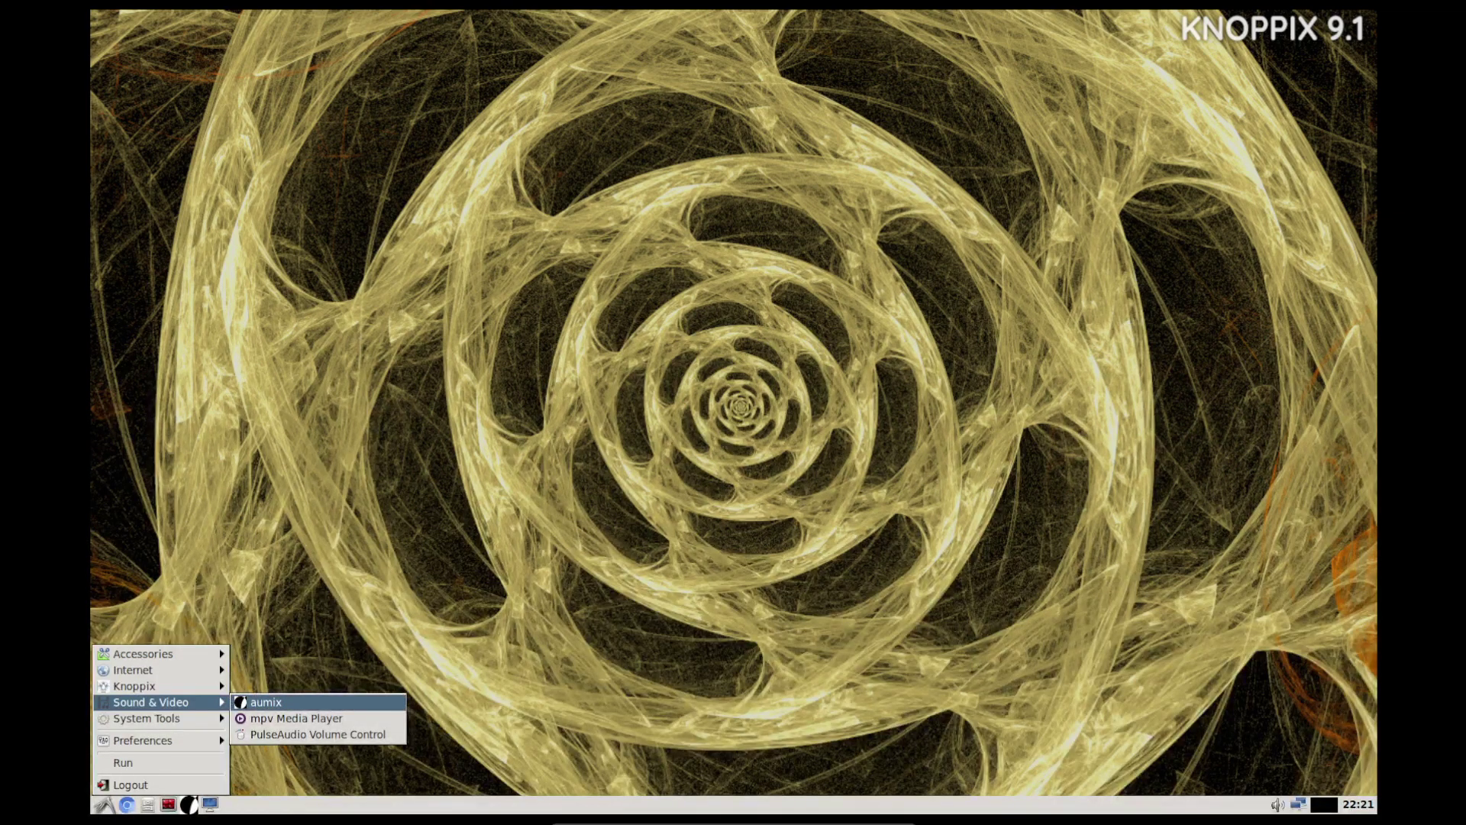
- Check levels in aumix and PulseAudio Volume Control, close both, and show System Tools
{"action": "left_click", "coordinate": [243, 703]}
{"action": "left_click", "coordinate": [304, 32]}
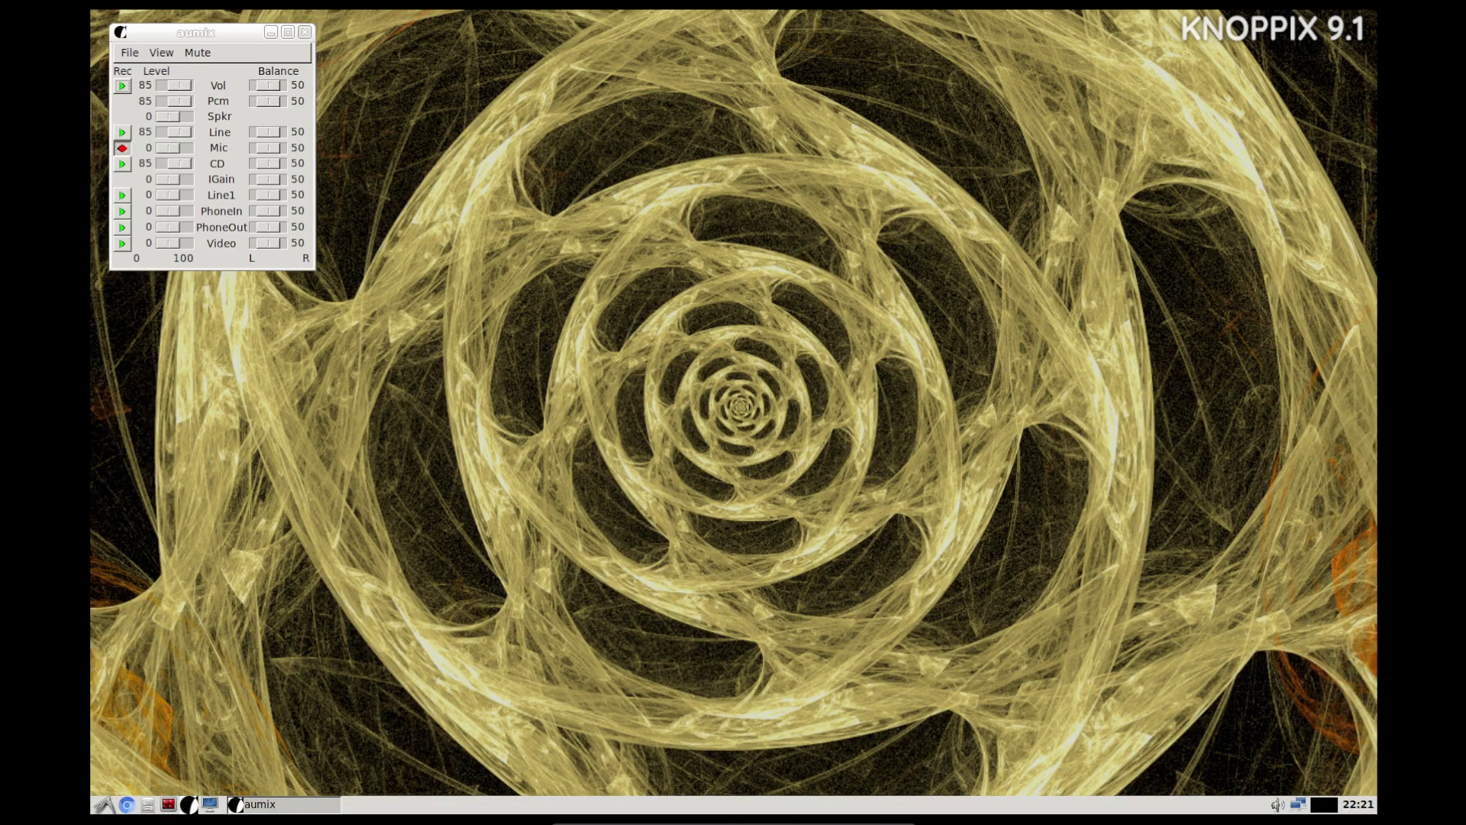
{"action": "left_click", "coordinate": [104, 804]}
{"action": "mouse_move", "coordinate": [153, 717]}
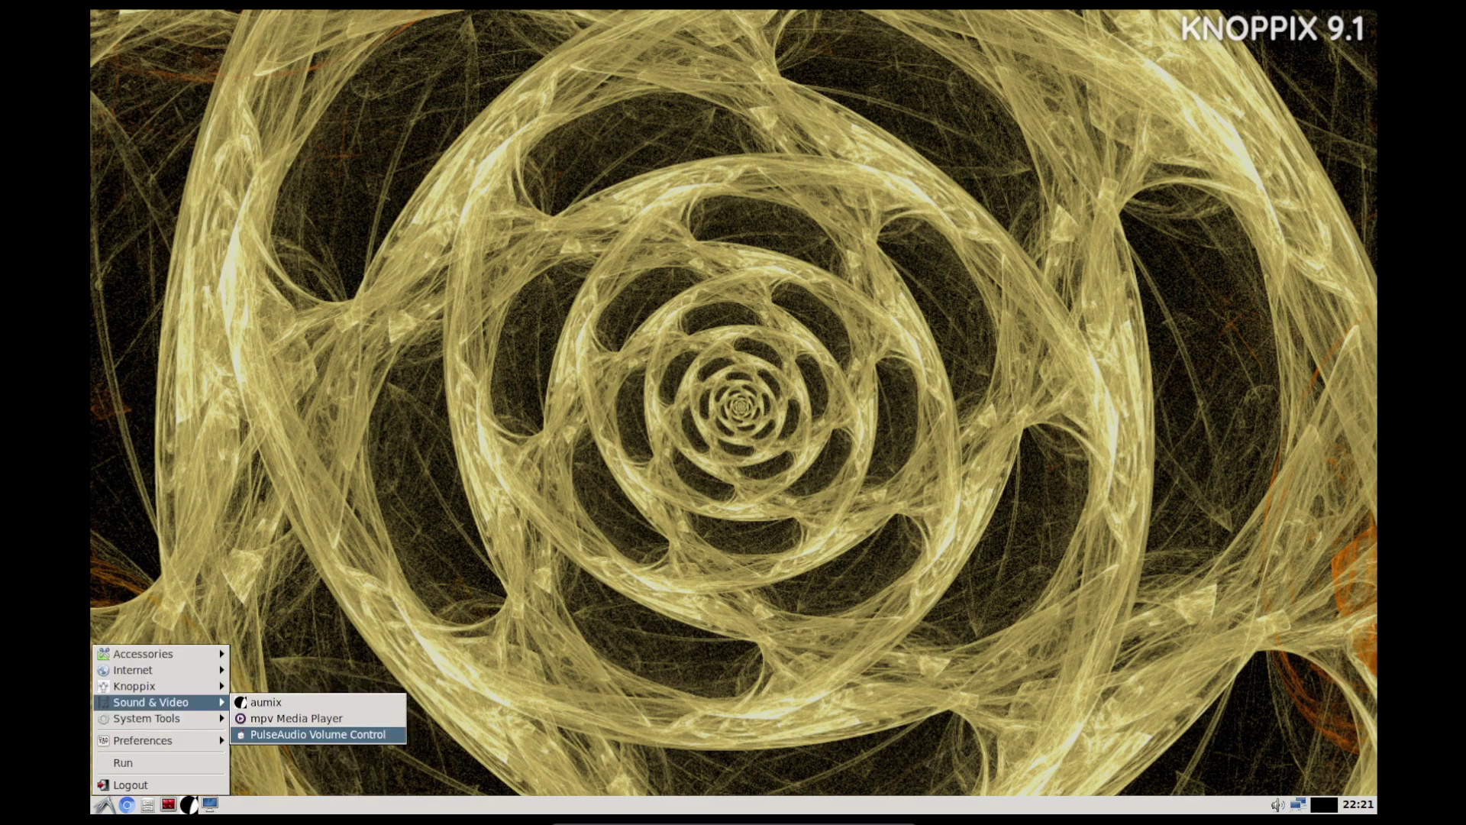
{"action": "left_click", "coordinate": [298, 734]}
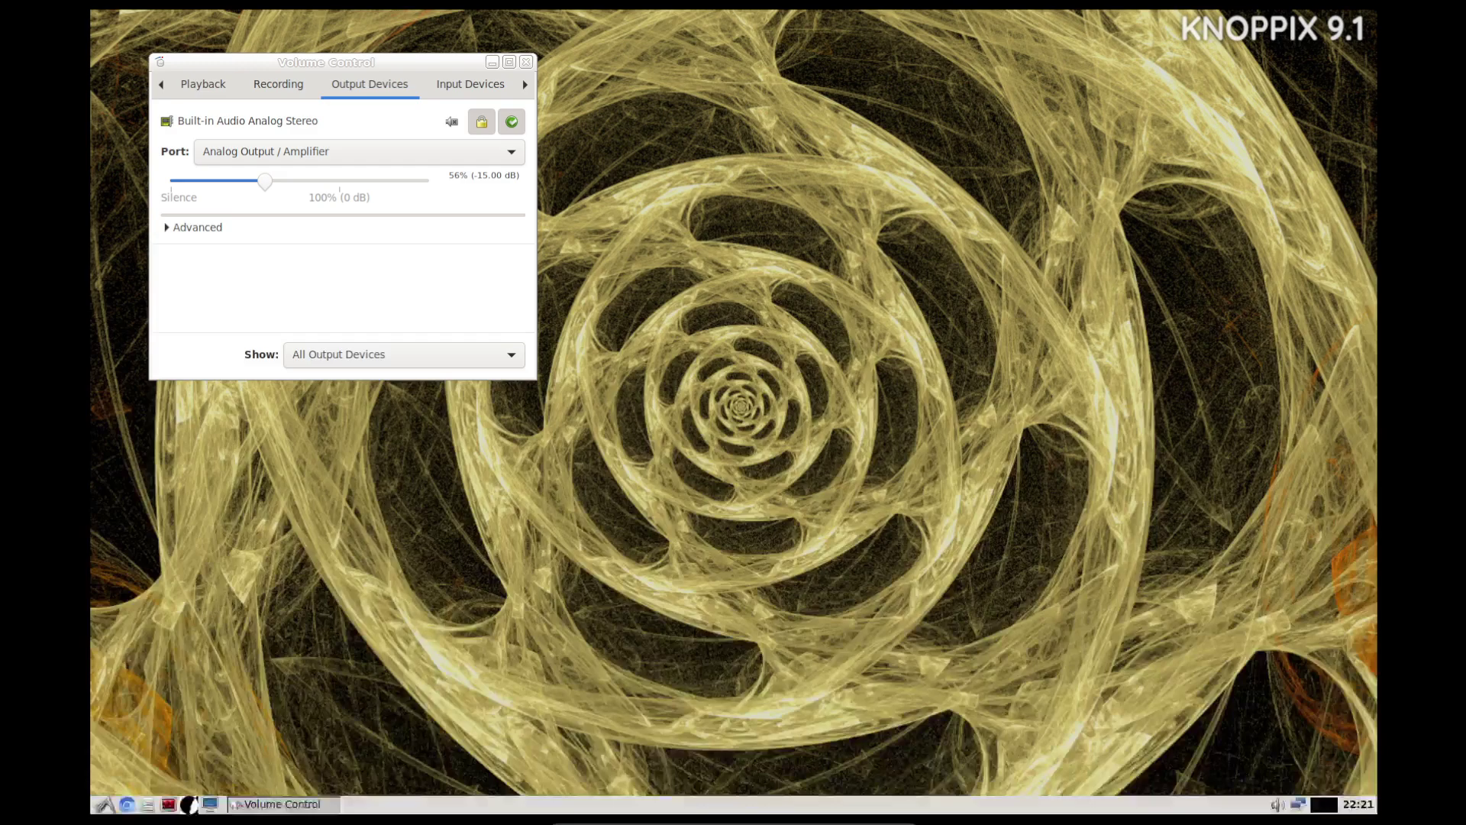
{"action": "left_click", "coordinate": [526, 62]}
{"action": "left_click", "coordinate": [105, 804]}
{"action": "mouse_move", "coordinate": [153, 718]}
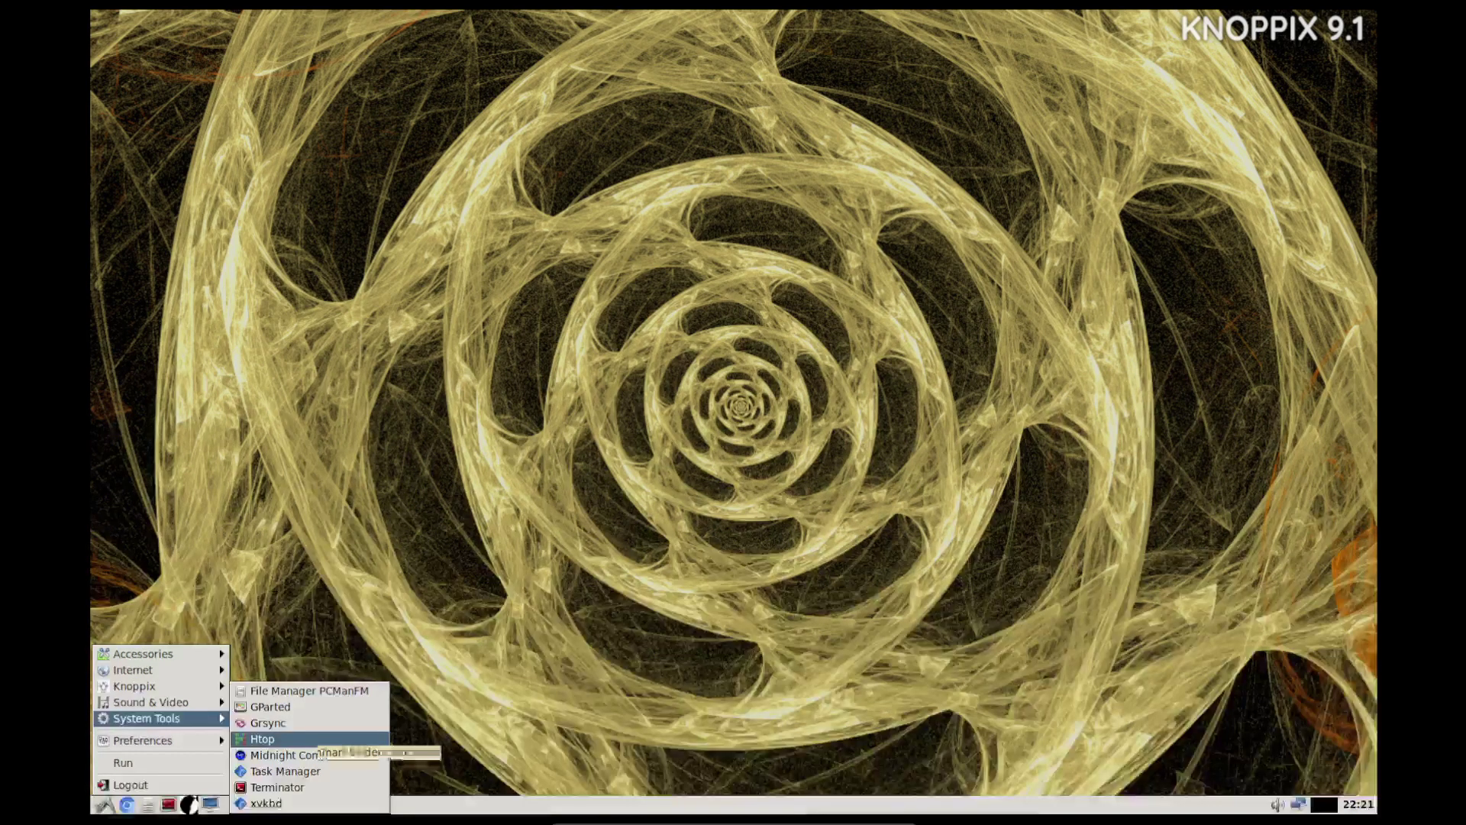
- Check processes and CPU load in Htop, close it, and reopen the application menu
{"action": "left_click", "coordinate": [313, 738]}
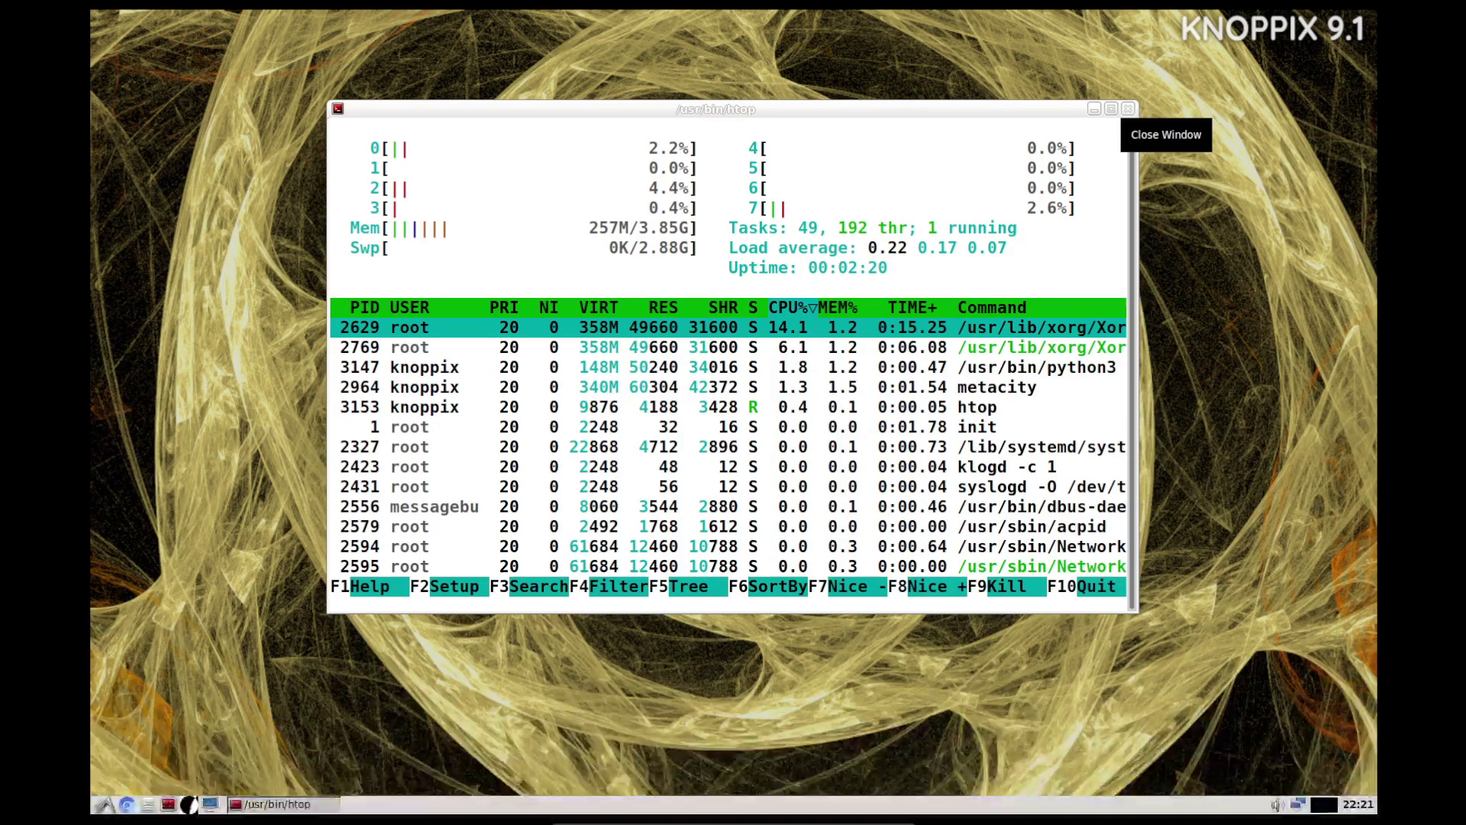
{"action": "left_click", "coordinate": [1127, 110]}
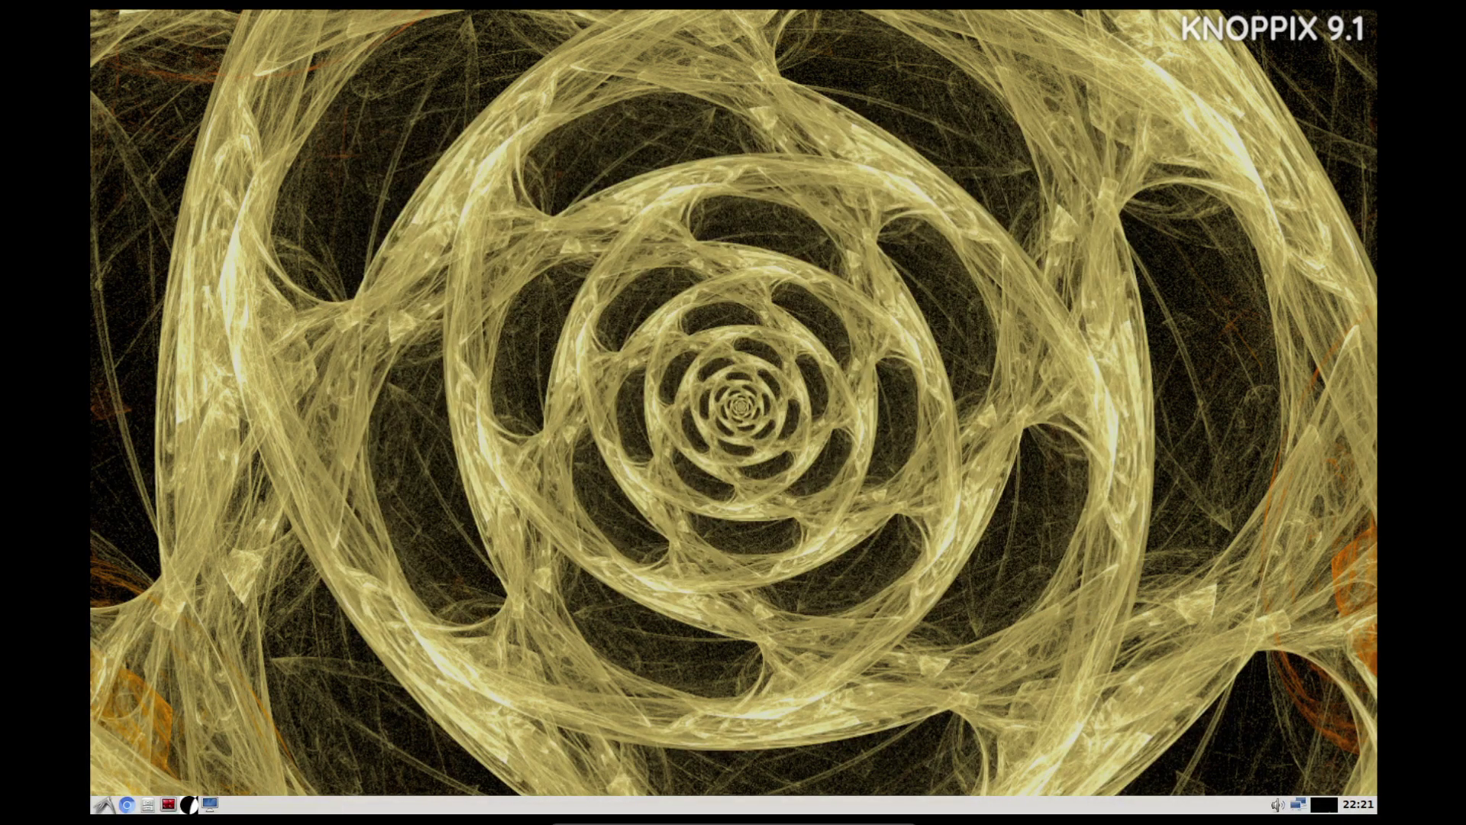
{"action": "left_click", "coordinate": [104, 805]}
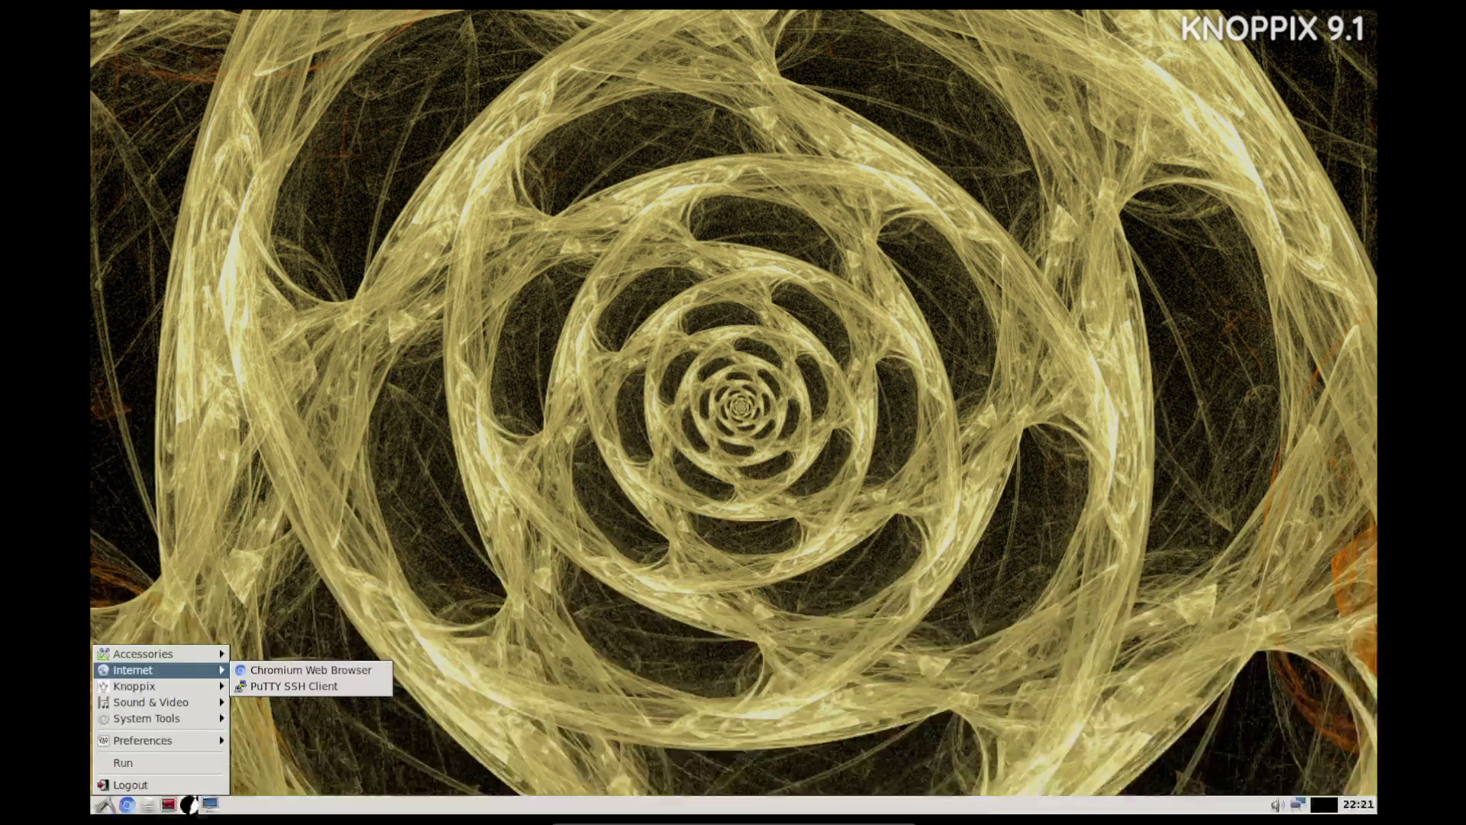
- Close the application menu and view Chromium's privacy shield details popup
{"action": "mouse_move", "coordinate": [161, 670]}
{"action": "key", "text": "Escape"}
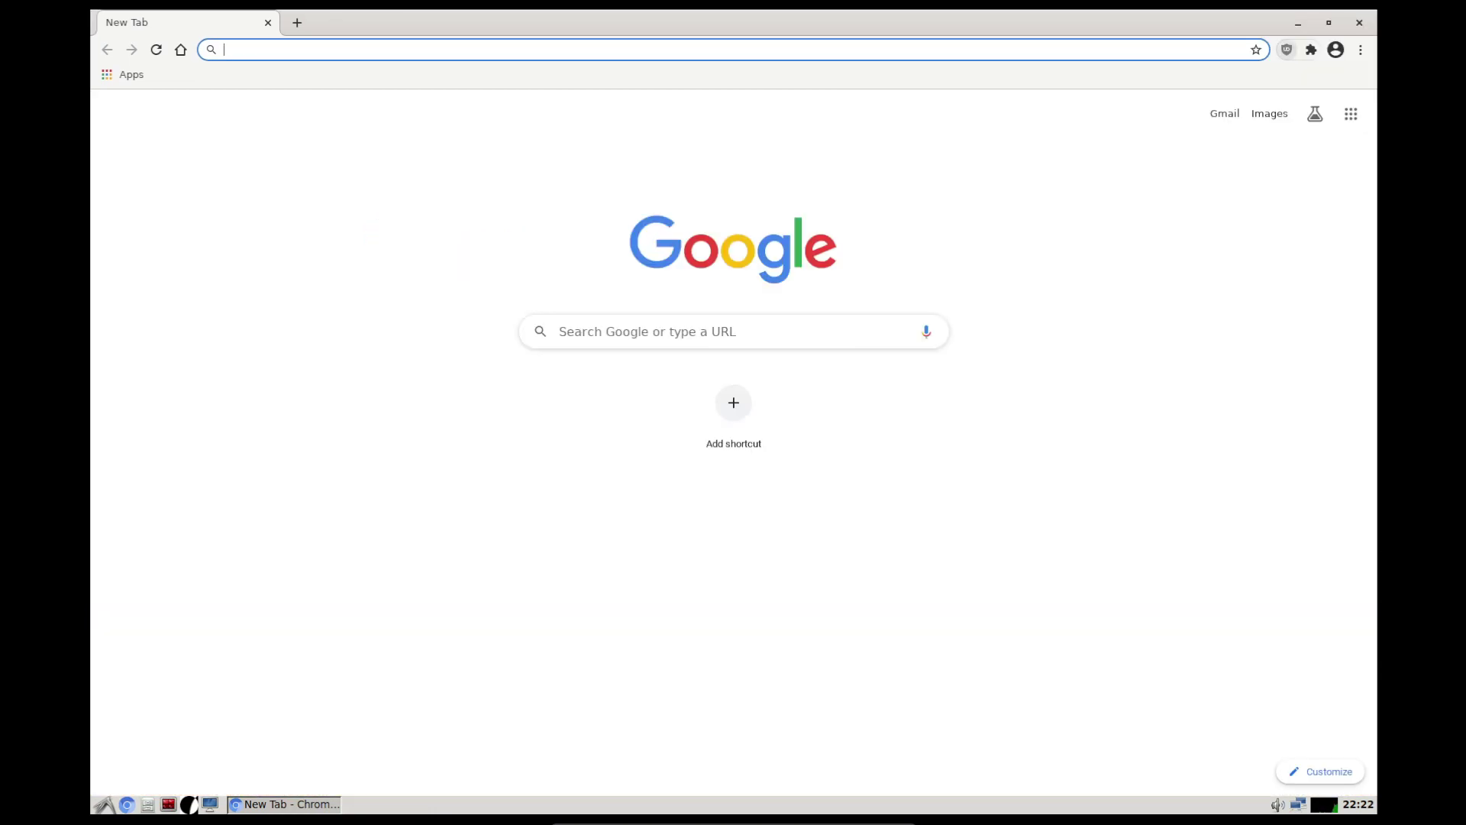
{"action": "left_click", "coordinate": [1287, 50]}
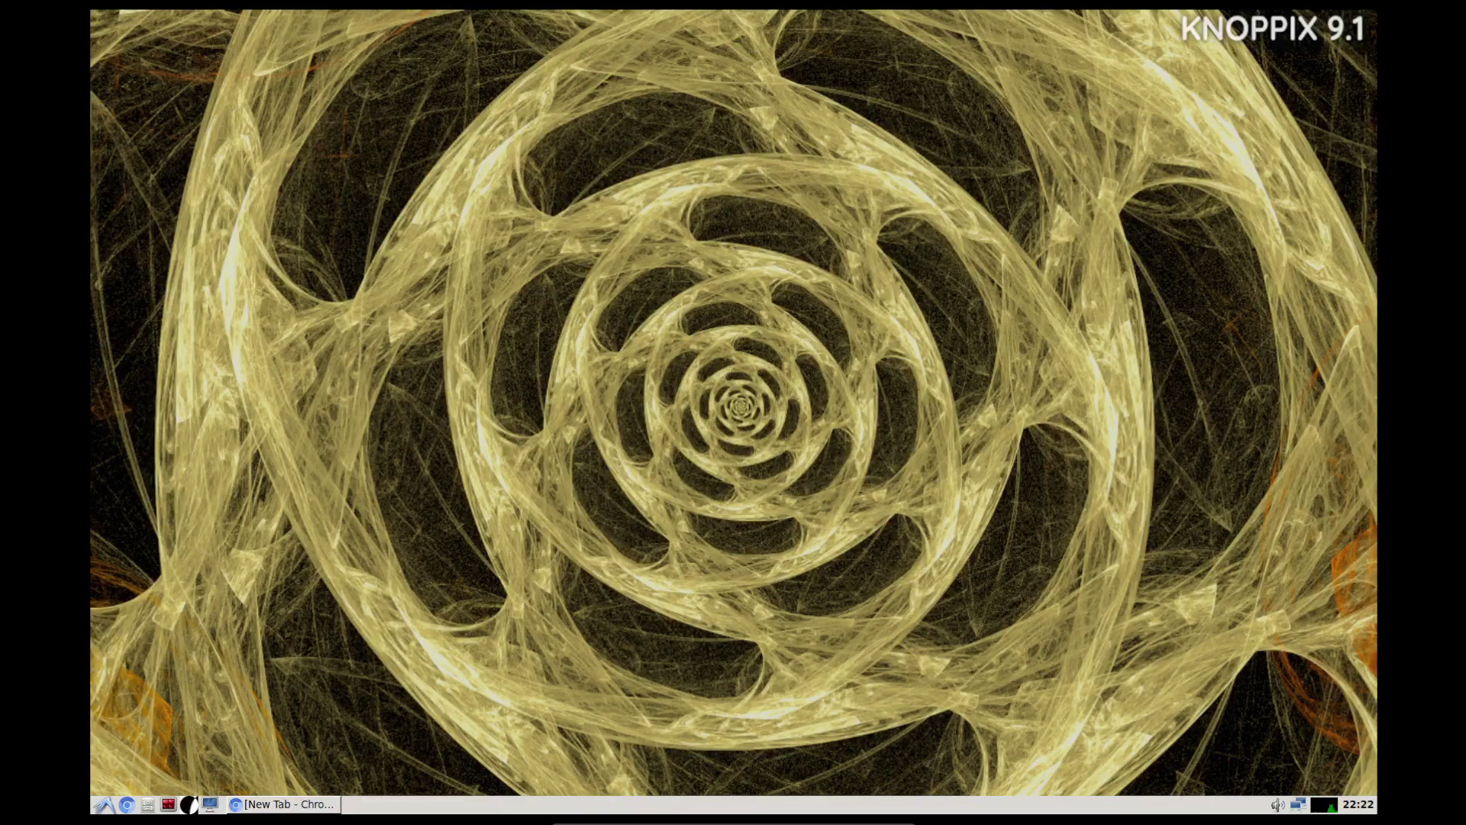
- Open Choose/Restart KNOPPIX Desktop and cancel it without restarting
{"action": "left_click", "coordinate": [104, 805]}
{"action": "mouse_move", "coordinate": [135, 686]}
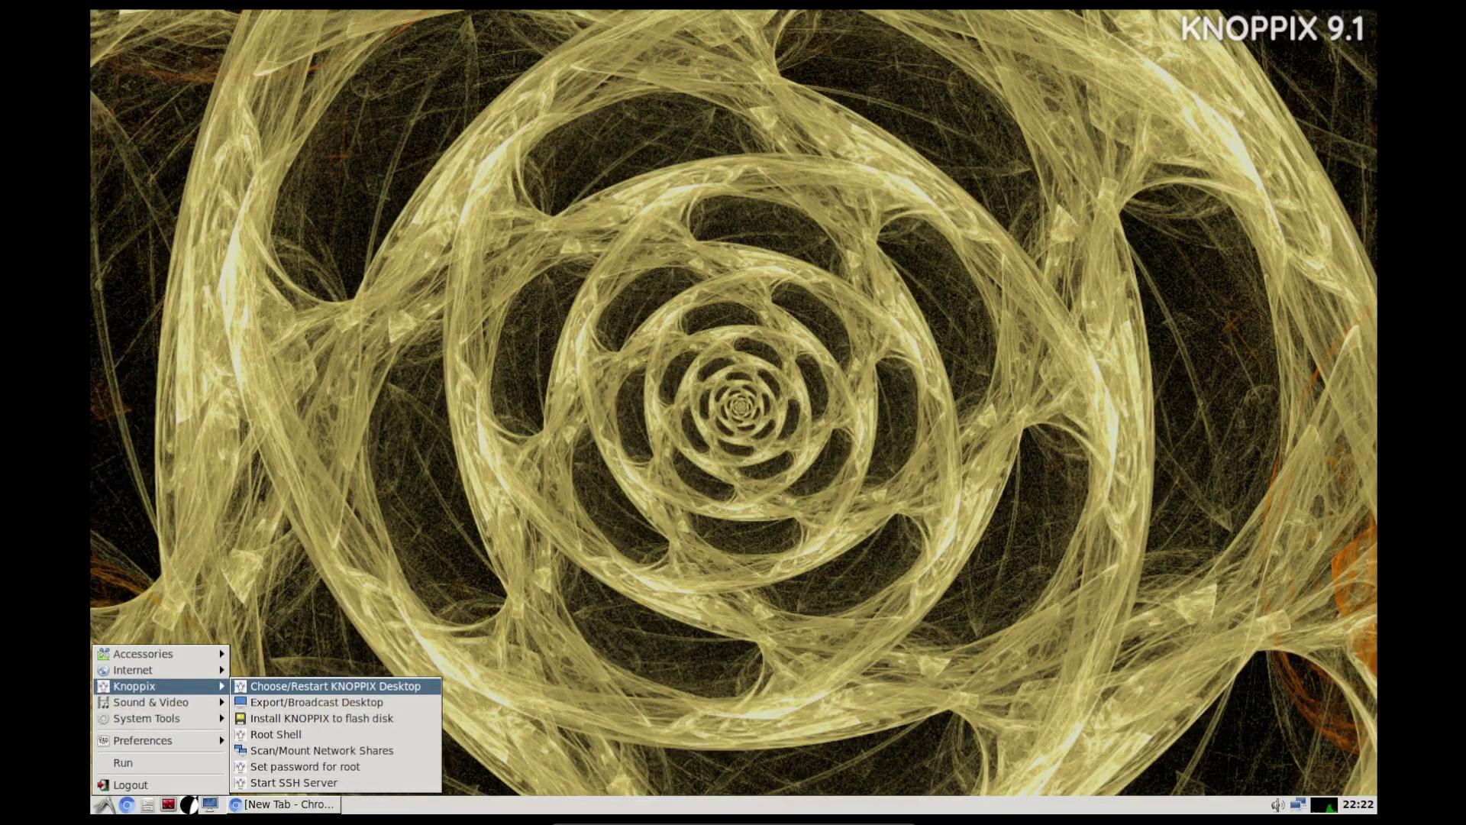
{"action": "key", "text": "Return"}
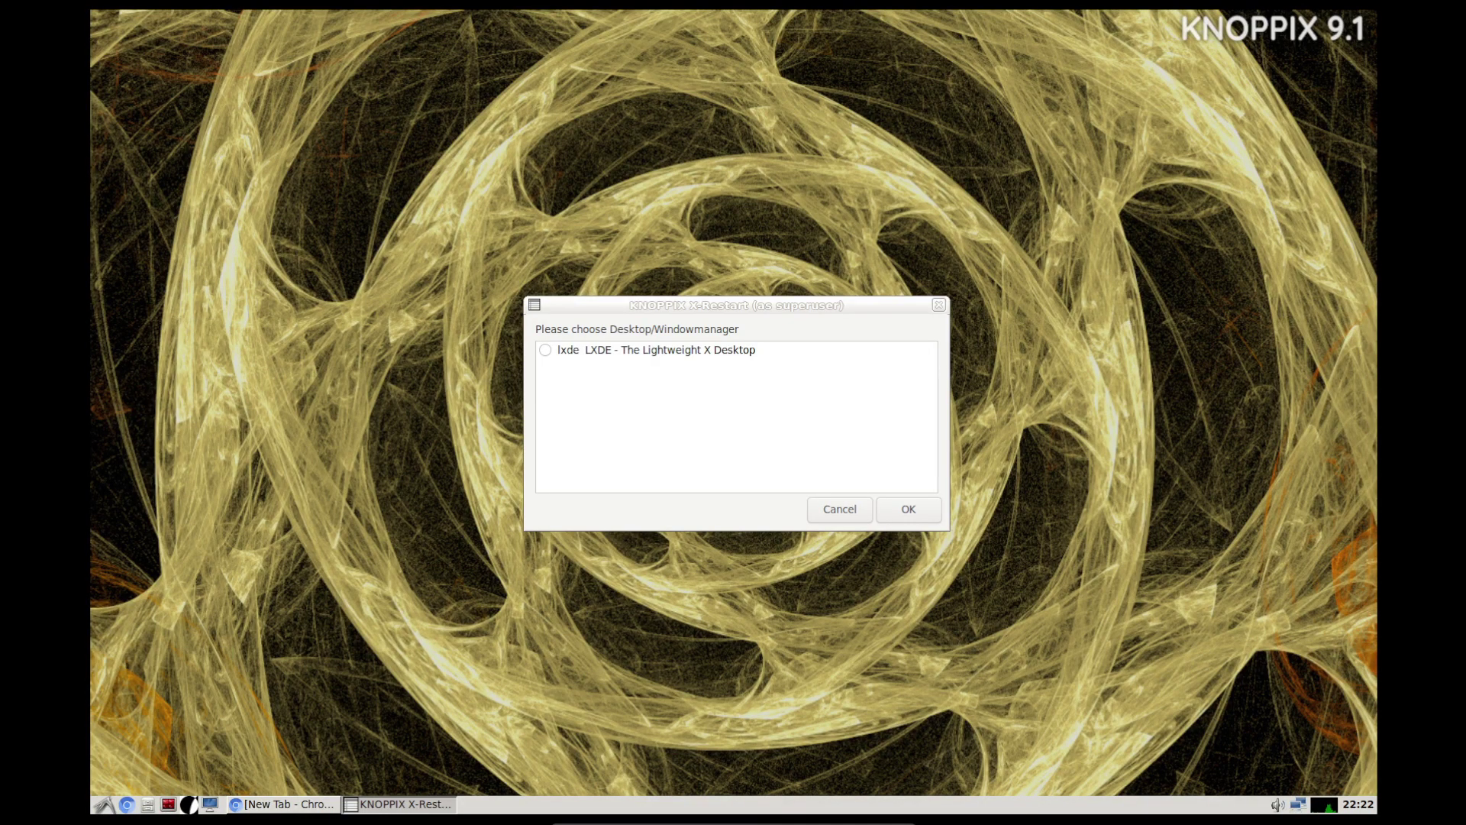
{"action": "left_click", "coordinate": [839, 509]}
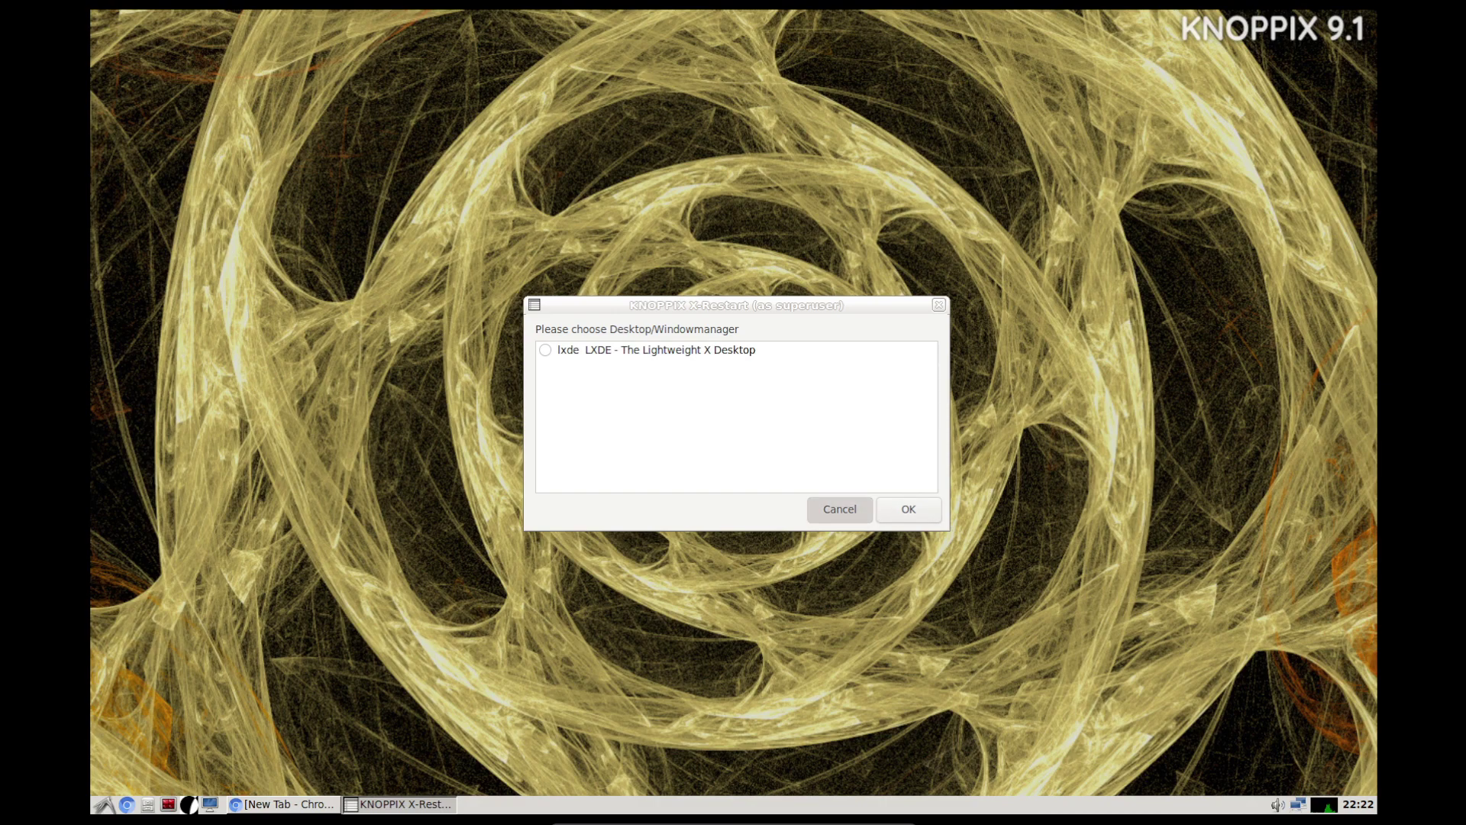
- Open Export/Broadcast Desktop, close it unused, and reopen the KNOPPIX tools list
{"action": "left_click", "coordinate": [105, 804]}
{"action": "key", "text": "Up"}
{"action": "key", "text": "Up"}
{"action": "key", "text": "Up"}
{"action": "key", "text": "Right"}
{"action": "key", "text": "Down"}
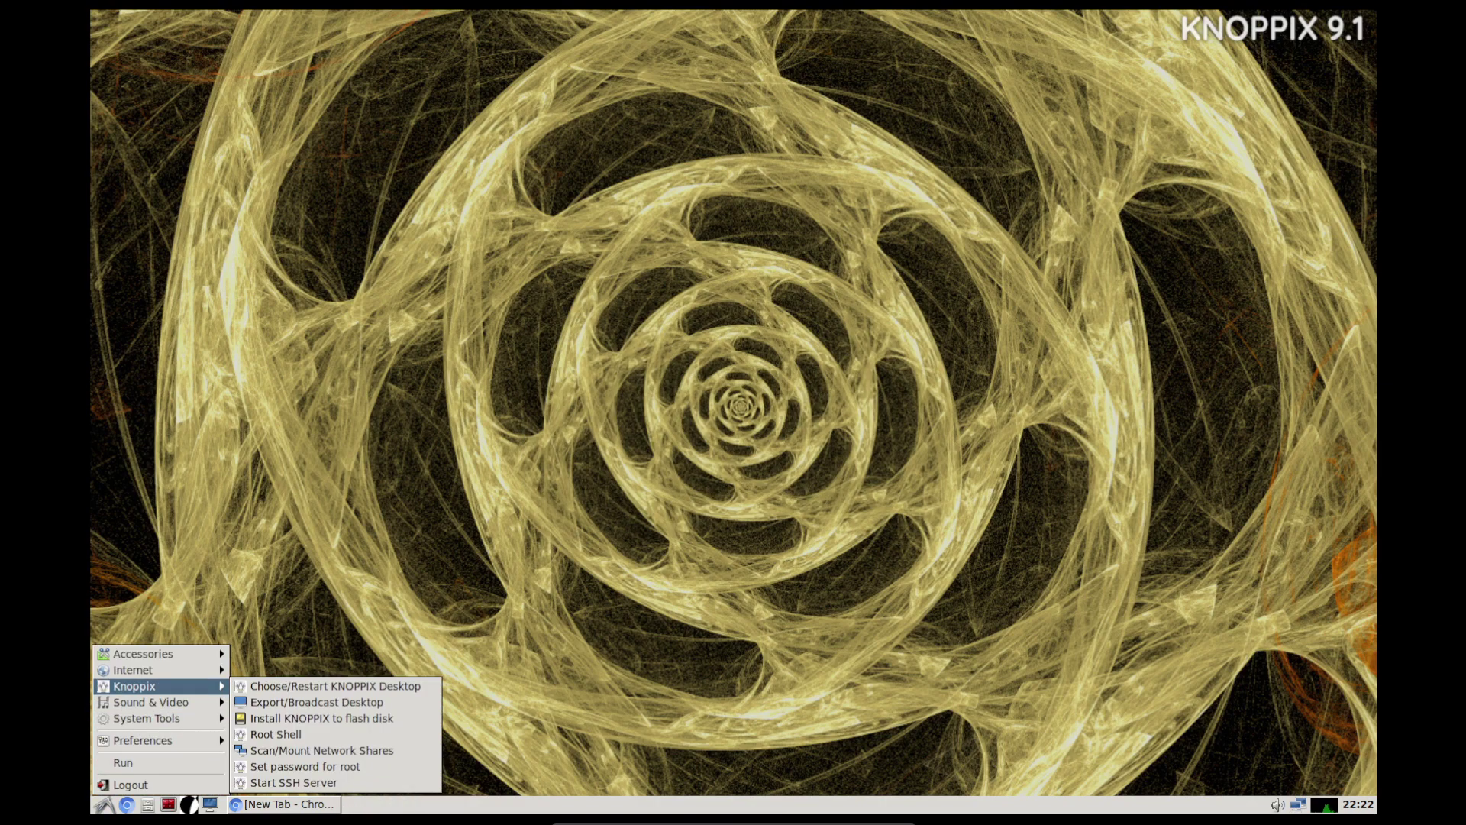
{"action": "key", "text": "Return"}
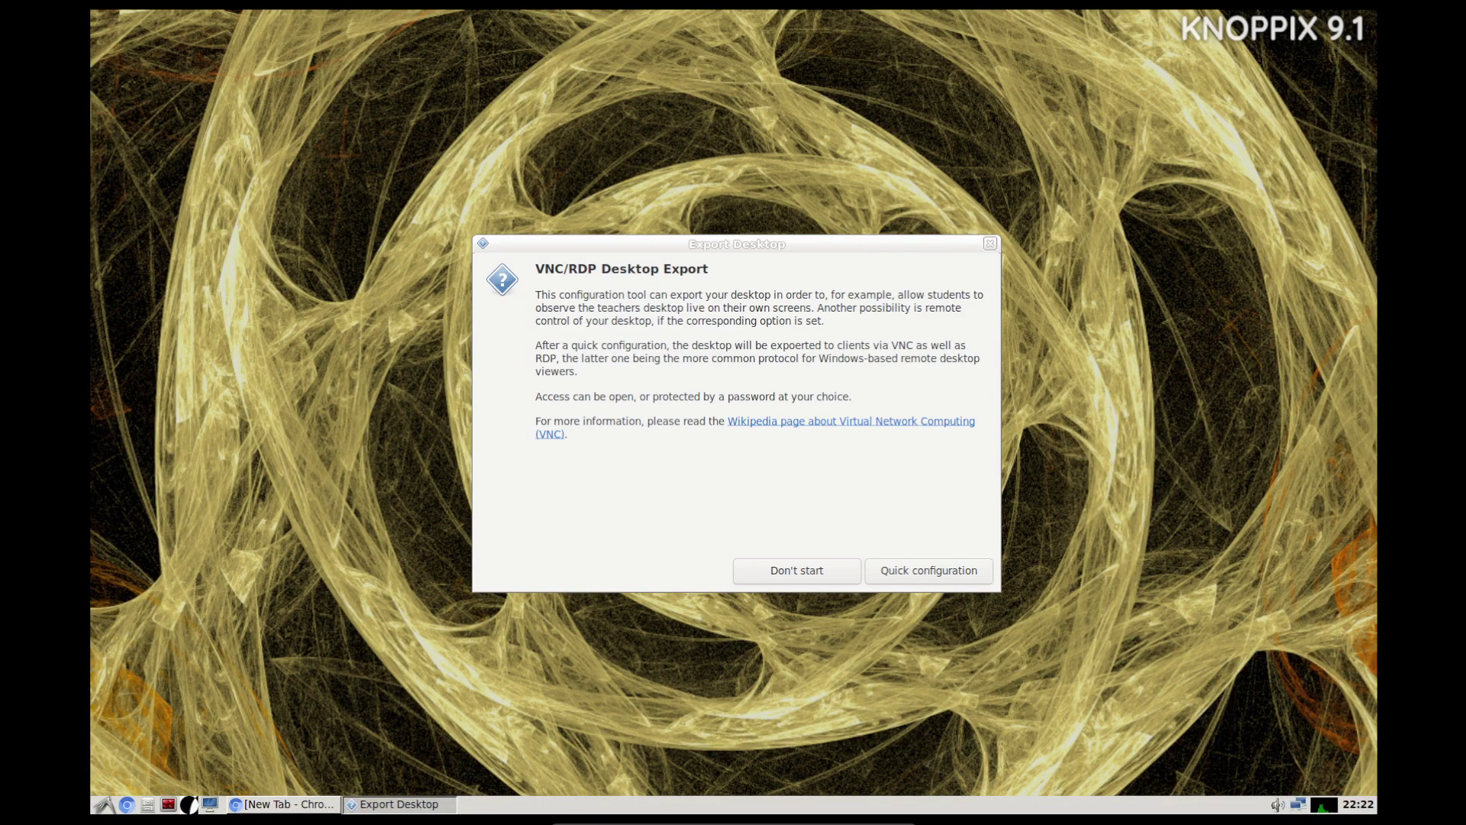
{"action": "left_click", "coordinate": [990, 243]}
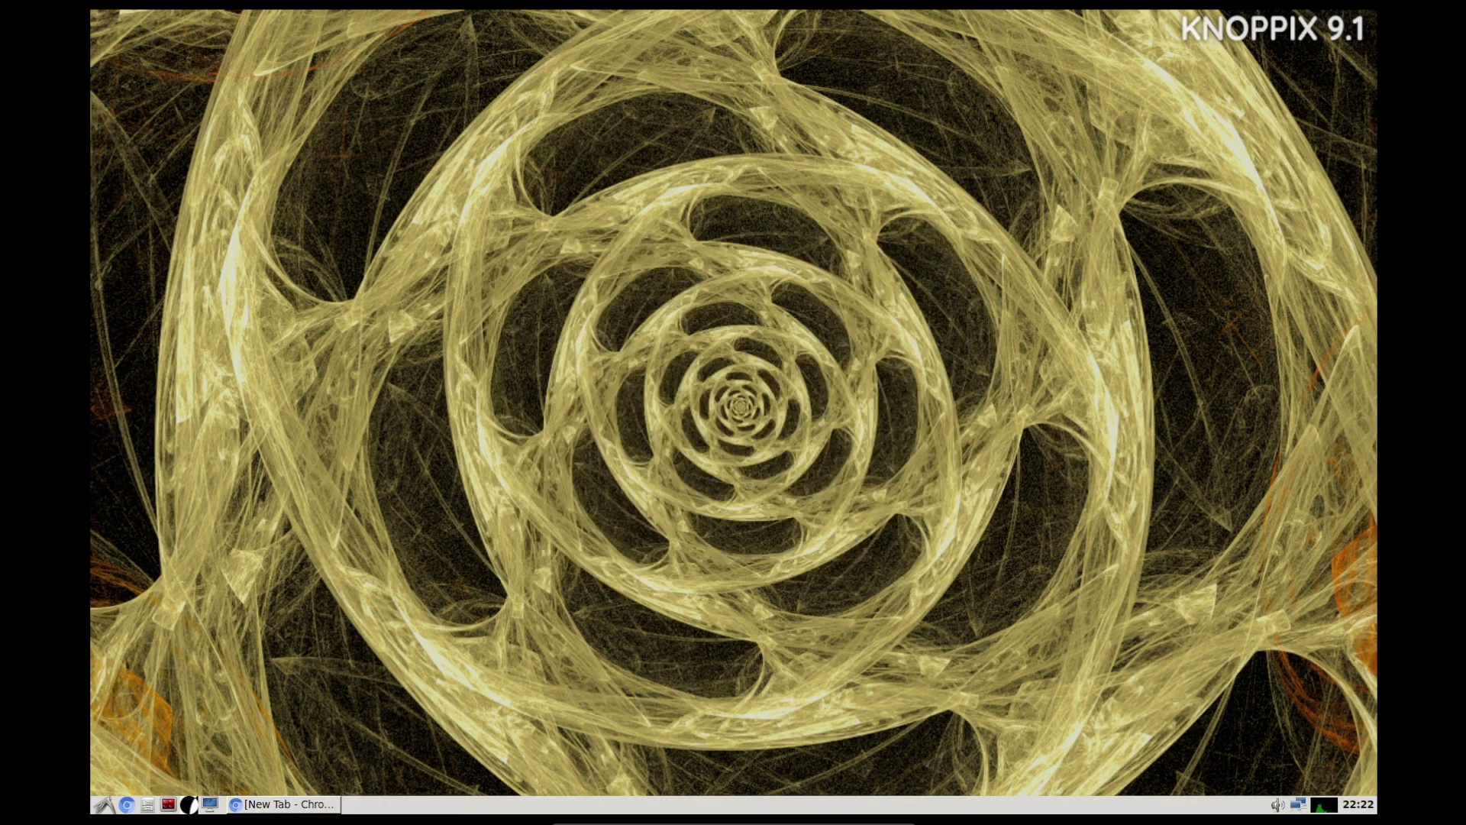
{"action": "left_click", "coordinate": [103, 804]}
- Start flash-knoppix, allow fixed hard disks, and select the 65536MB VBOX hard disk
{"action": "mouse_move", "coordinate": [153, 686]}
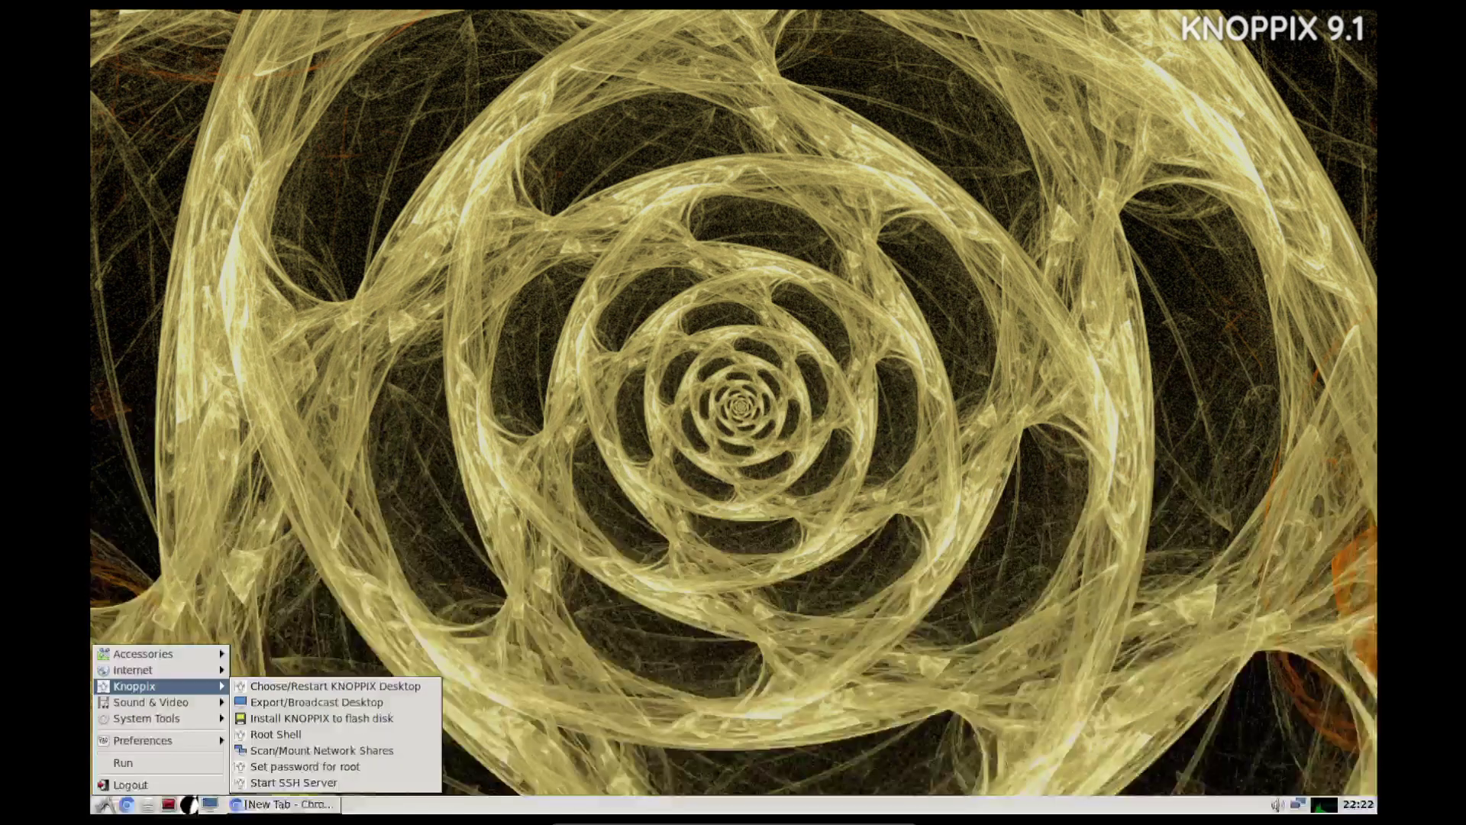
{"action": "left_click", "coordinate": [321, 718]}
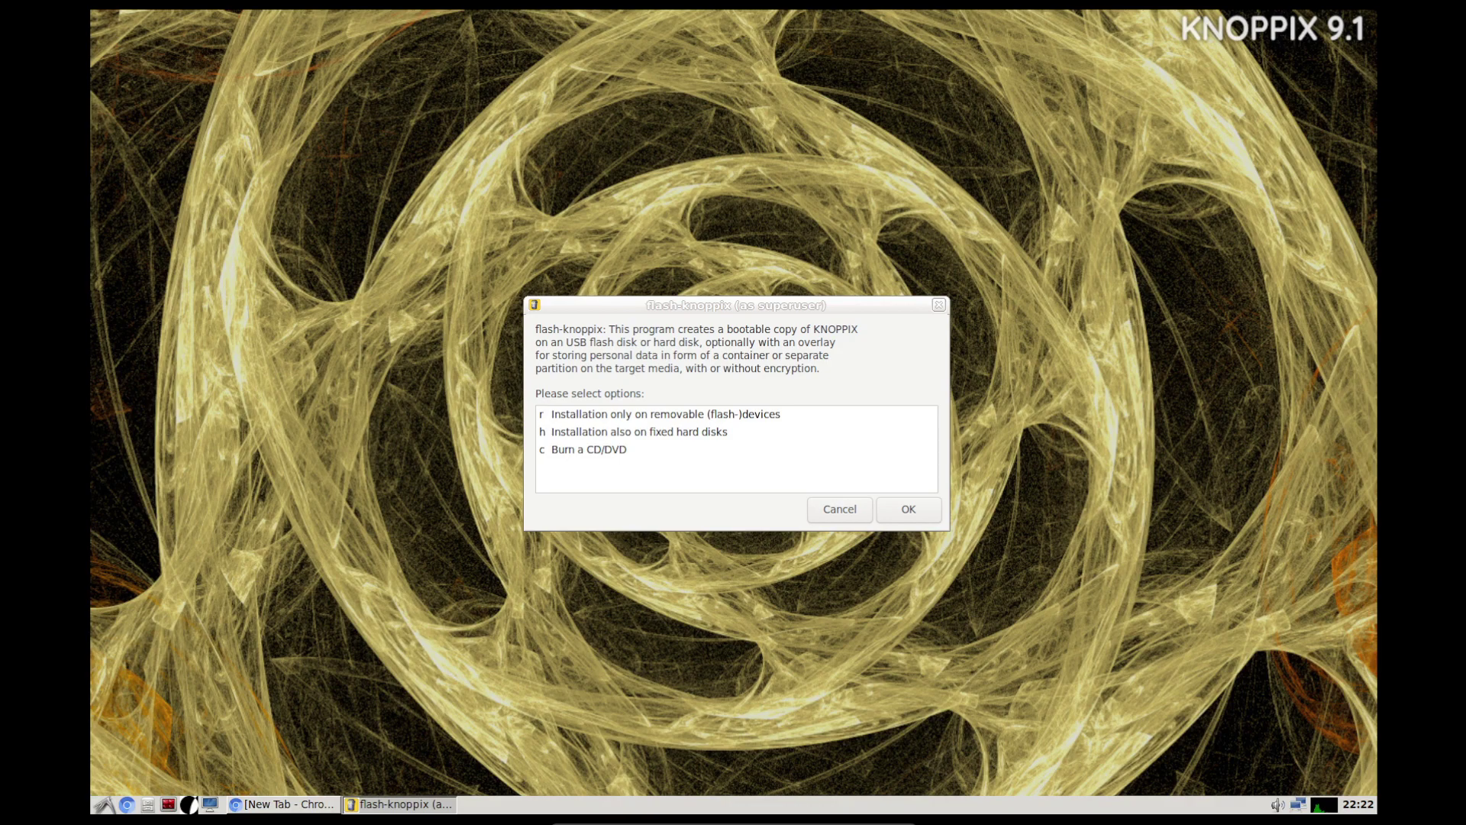
{"action": "left_click", "coordinate": [649, 432]}
{"action": "key", "text": "Return"}
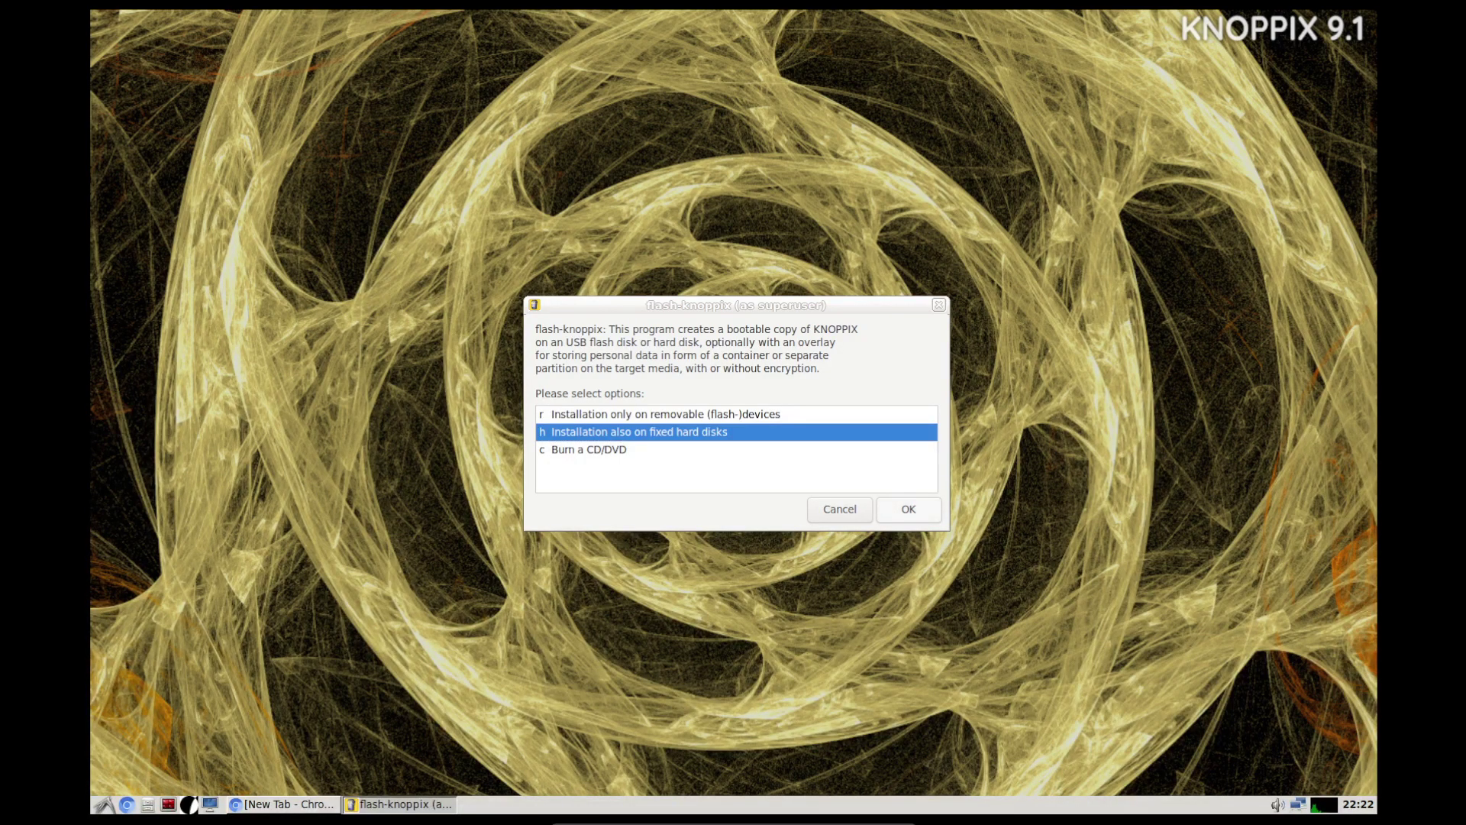
{"action": "left_click", "coordinate": [650, 399]}
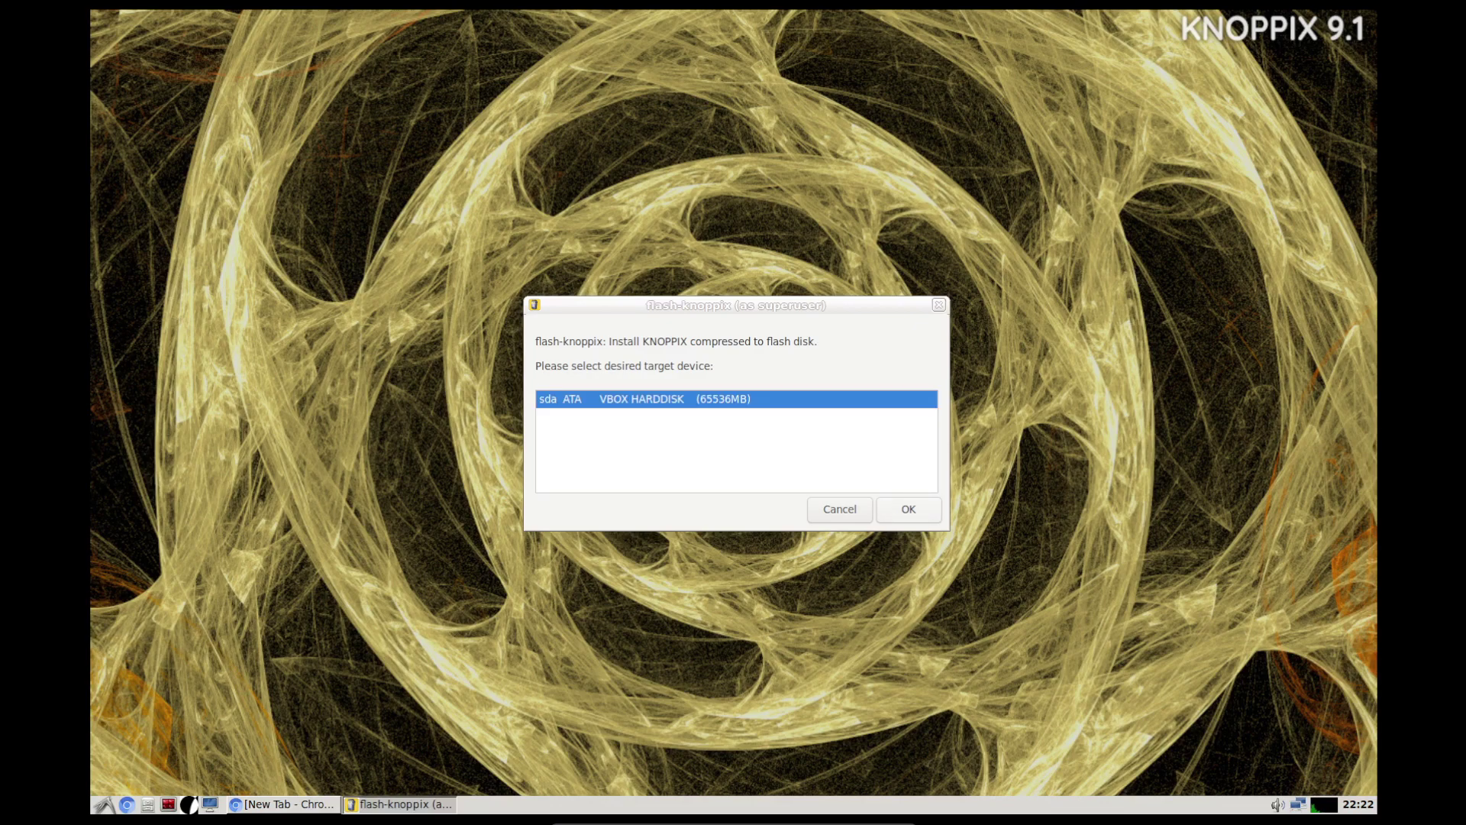
{"action": "left_click", "coordinate": [909, 510]}
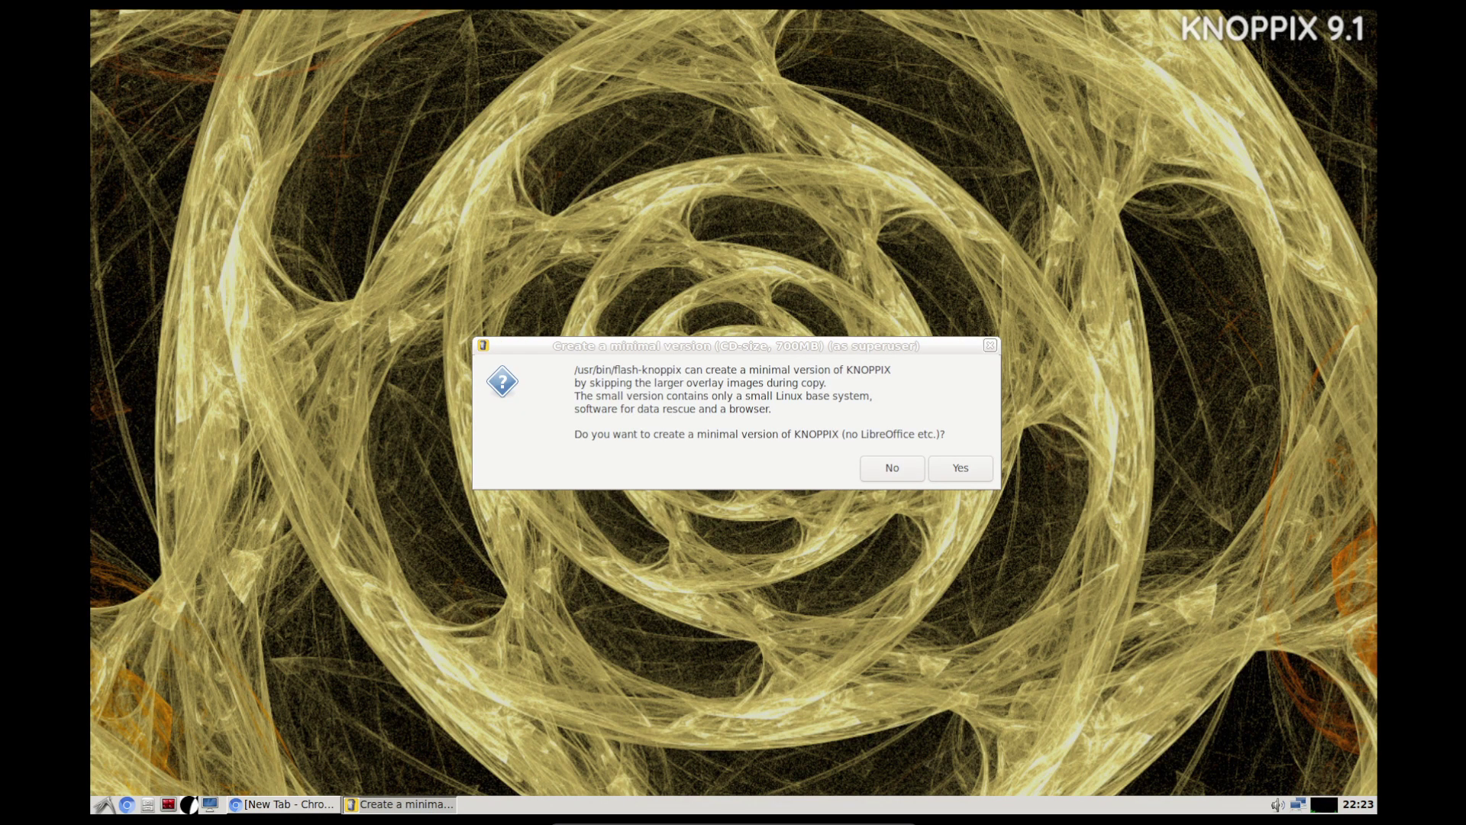
- Choose FAT32 with overlay partition, accept the repartition warnings and 64576 MB overlay
{"action": "left_click", "coordinate": [960, 468]}
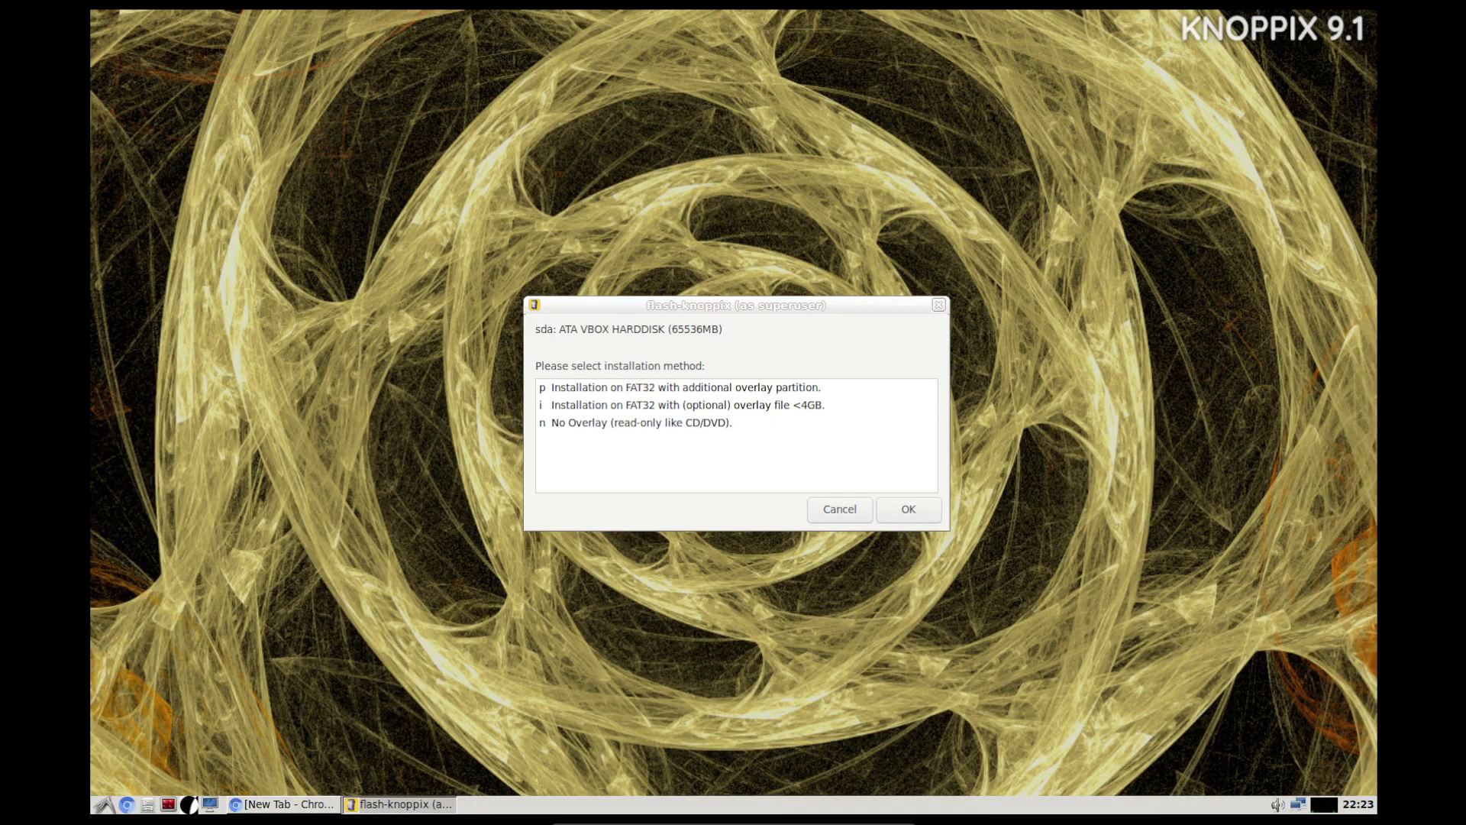
{"action": "left_click", "coordinate": [737, 388]}
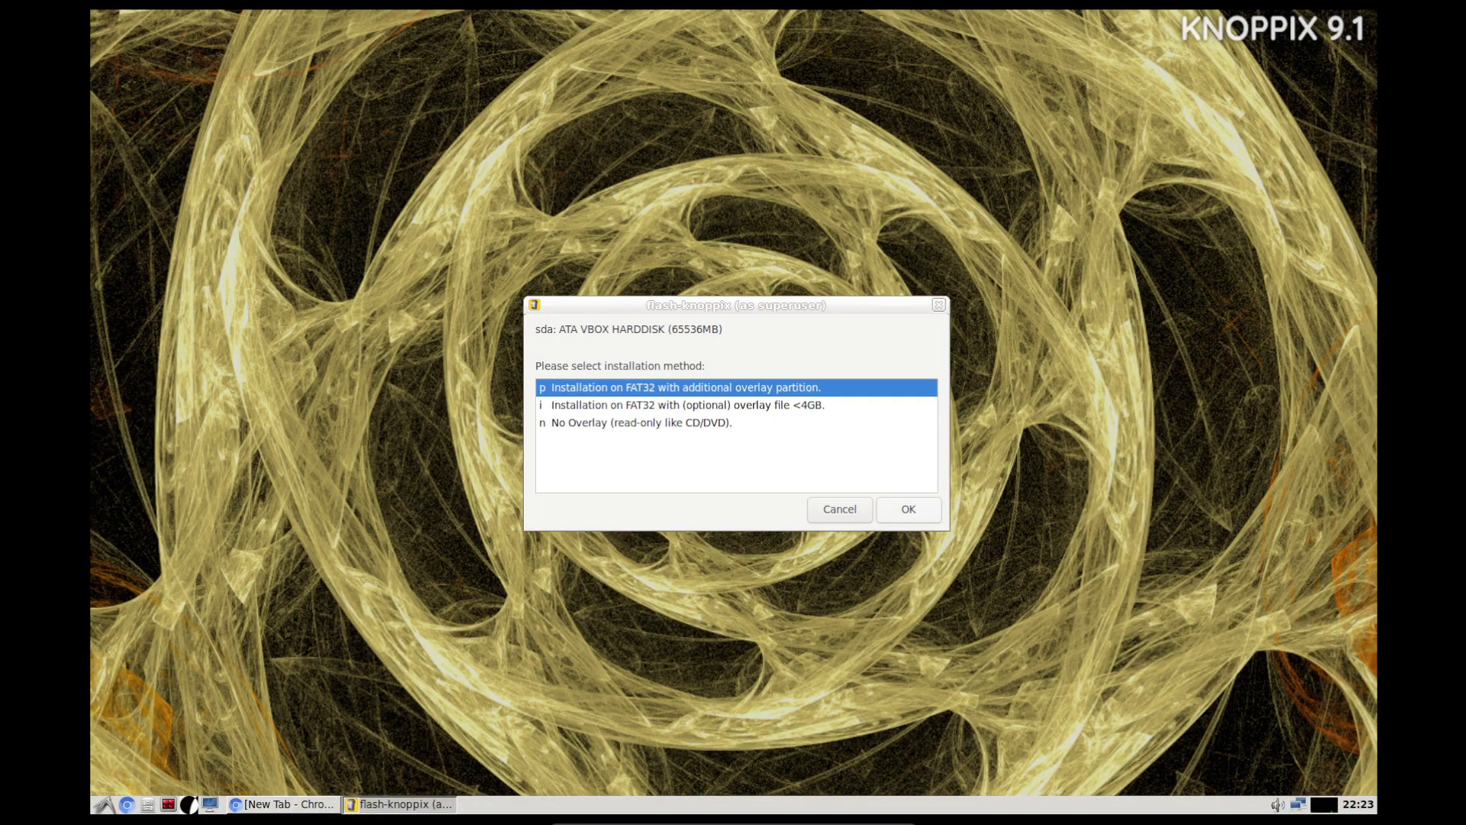
{"action": "key", "text": "Return"}
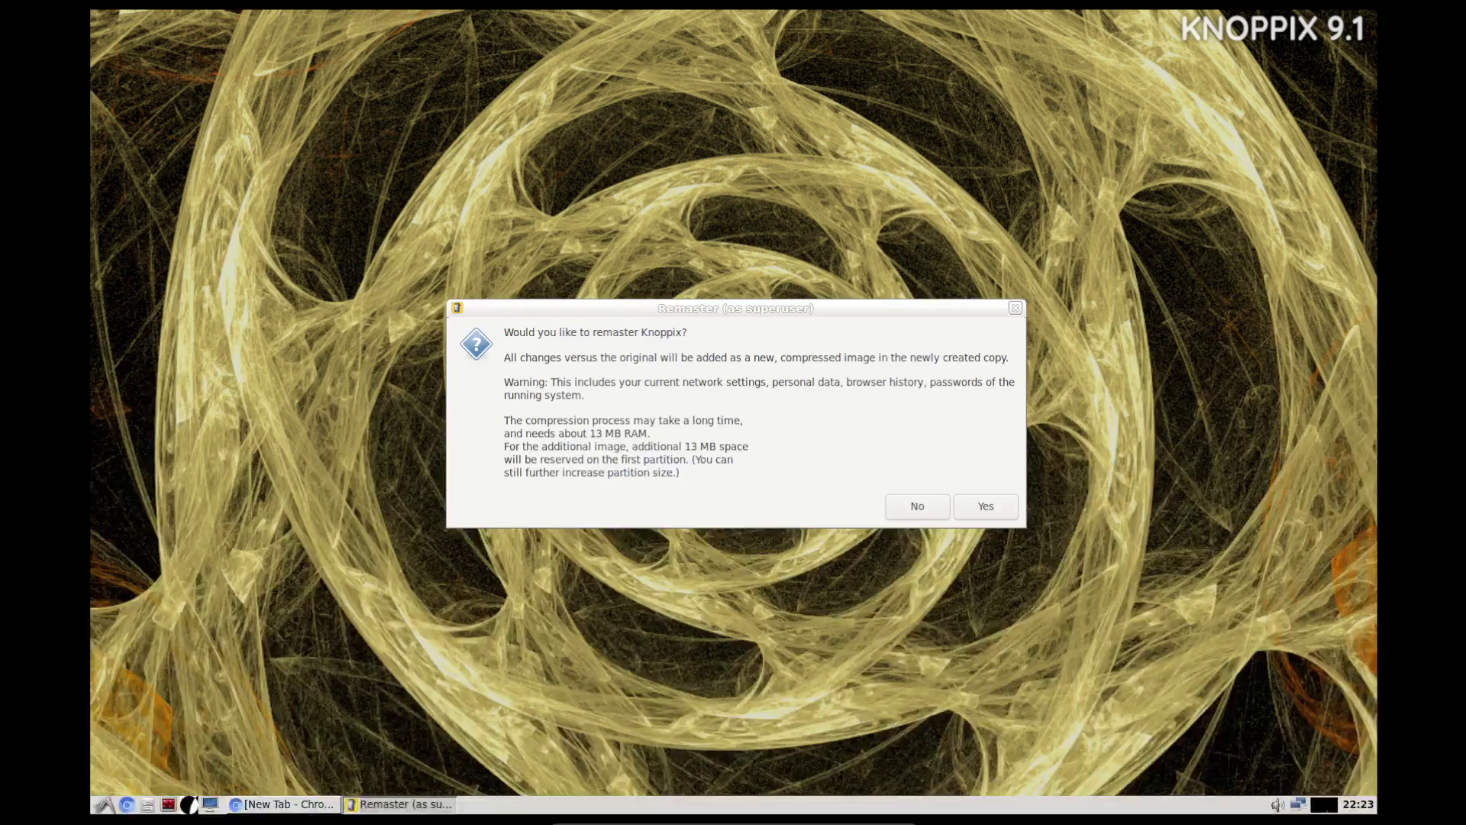
{"action": "key", "text": "Return"}
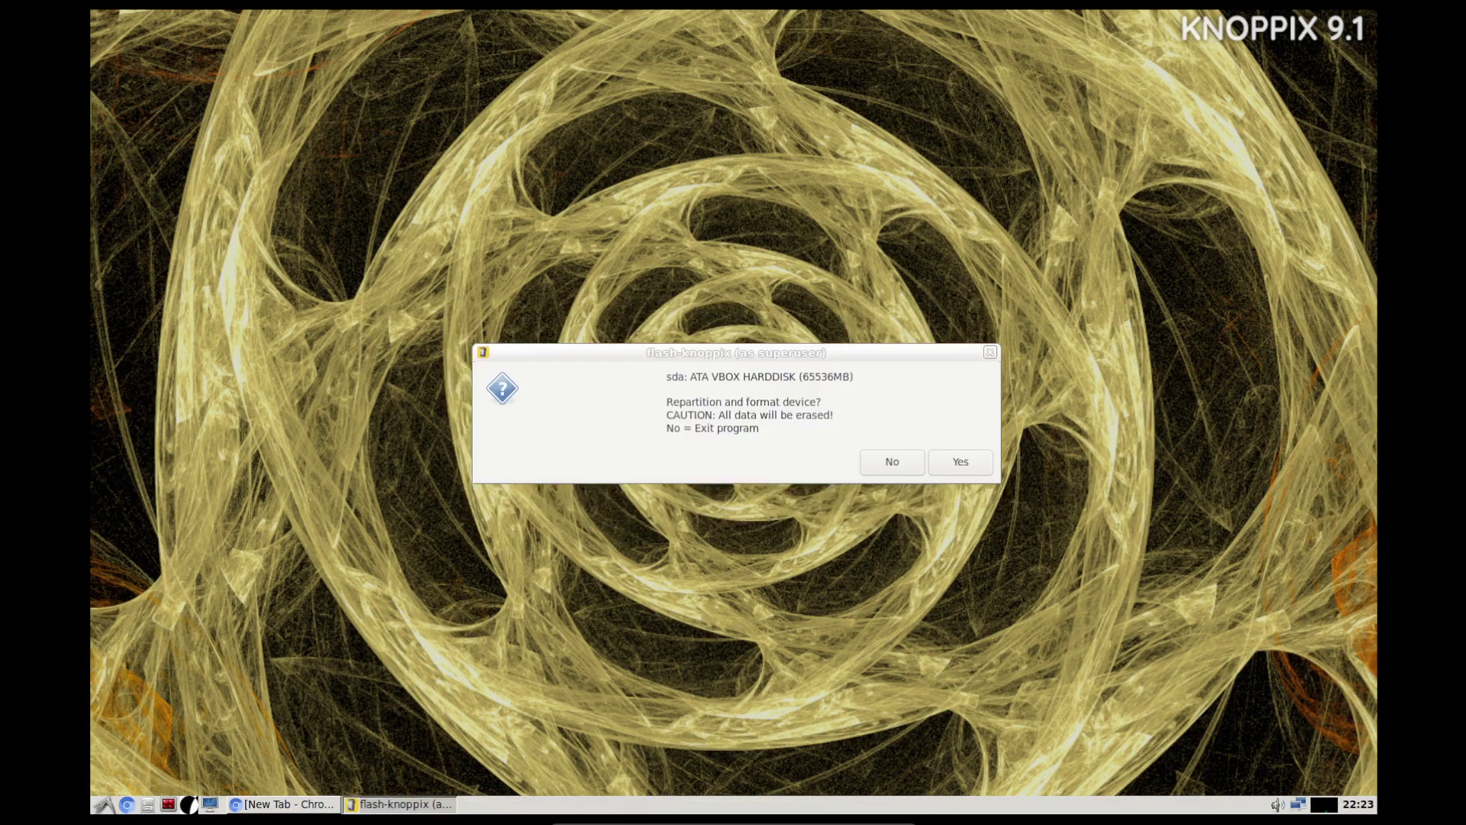
{"action": "key", "text": "Return"}
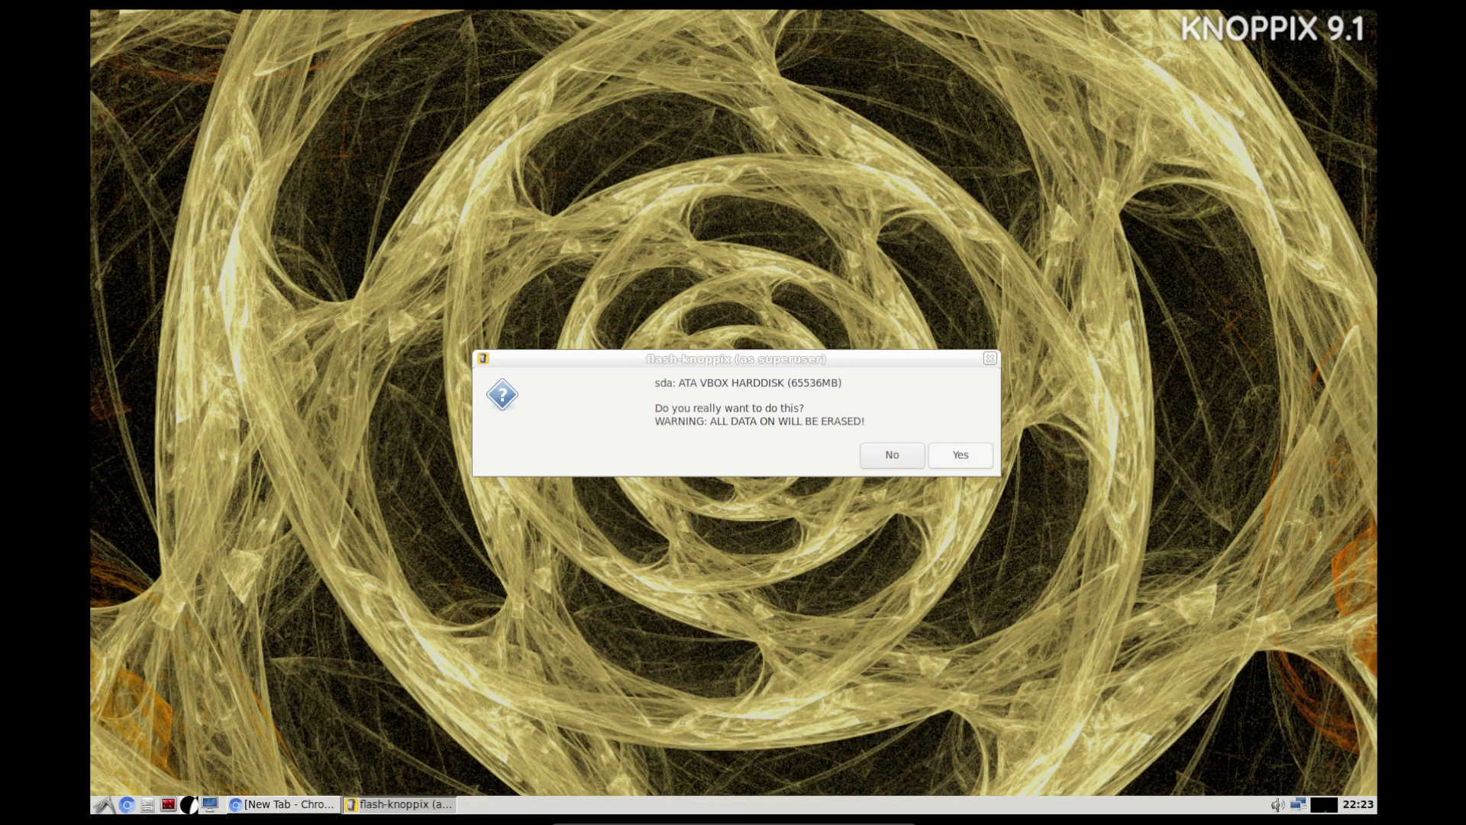
{"action": "key", "text": "Return"}
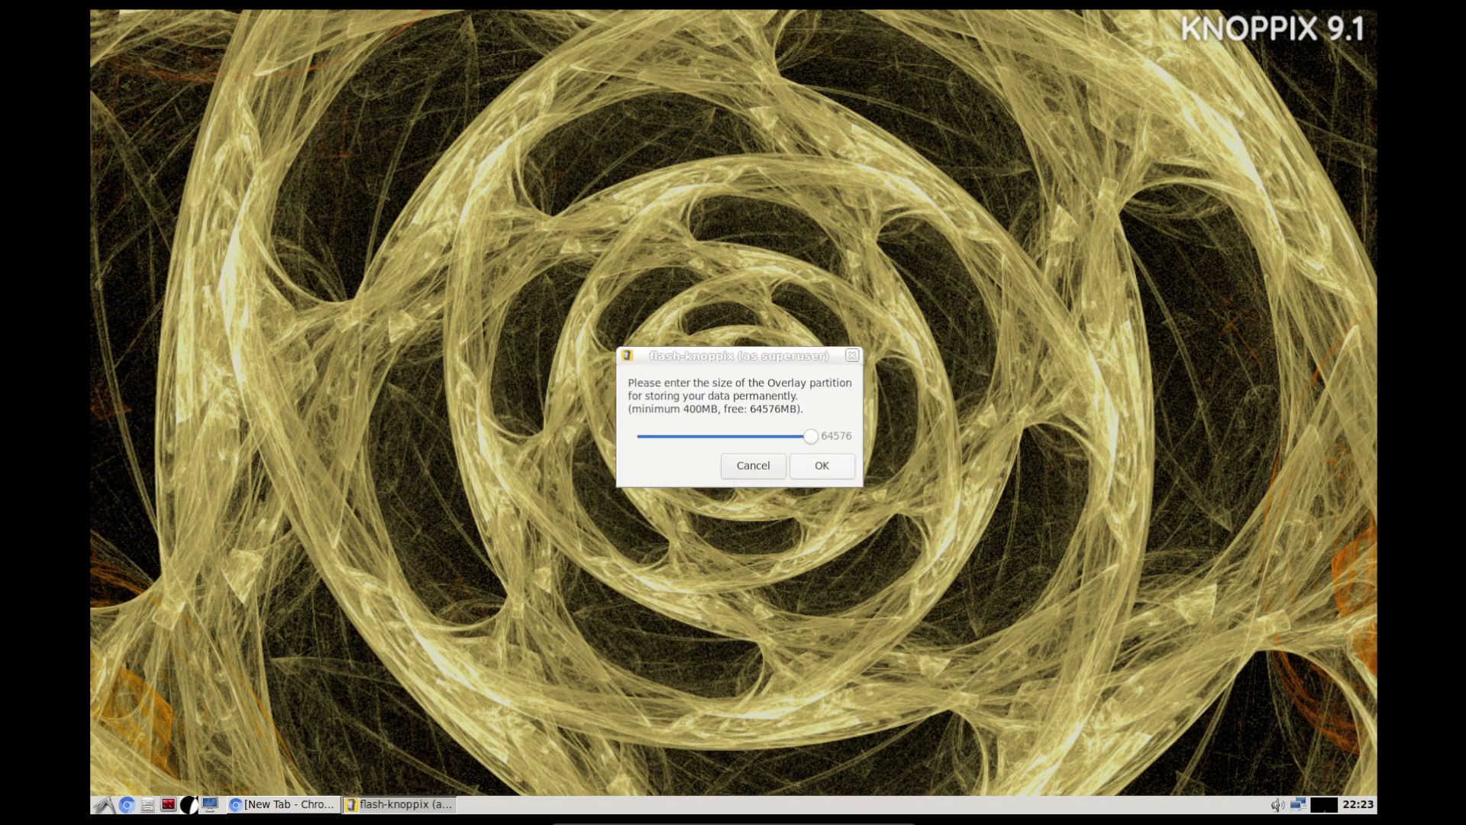
{"action": "key", "text": "Return"}
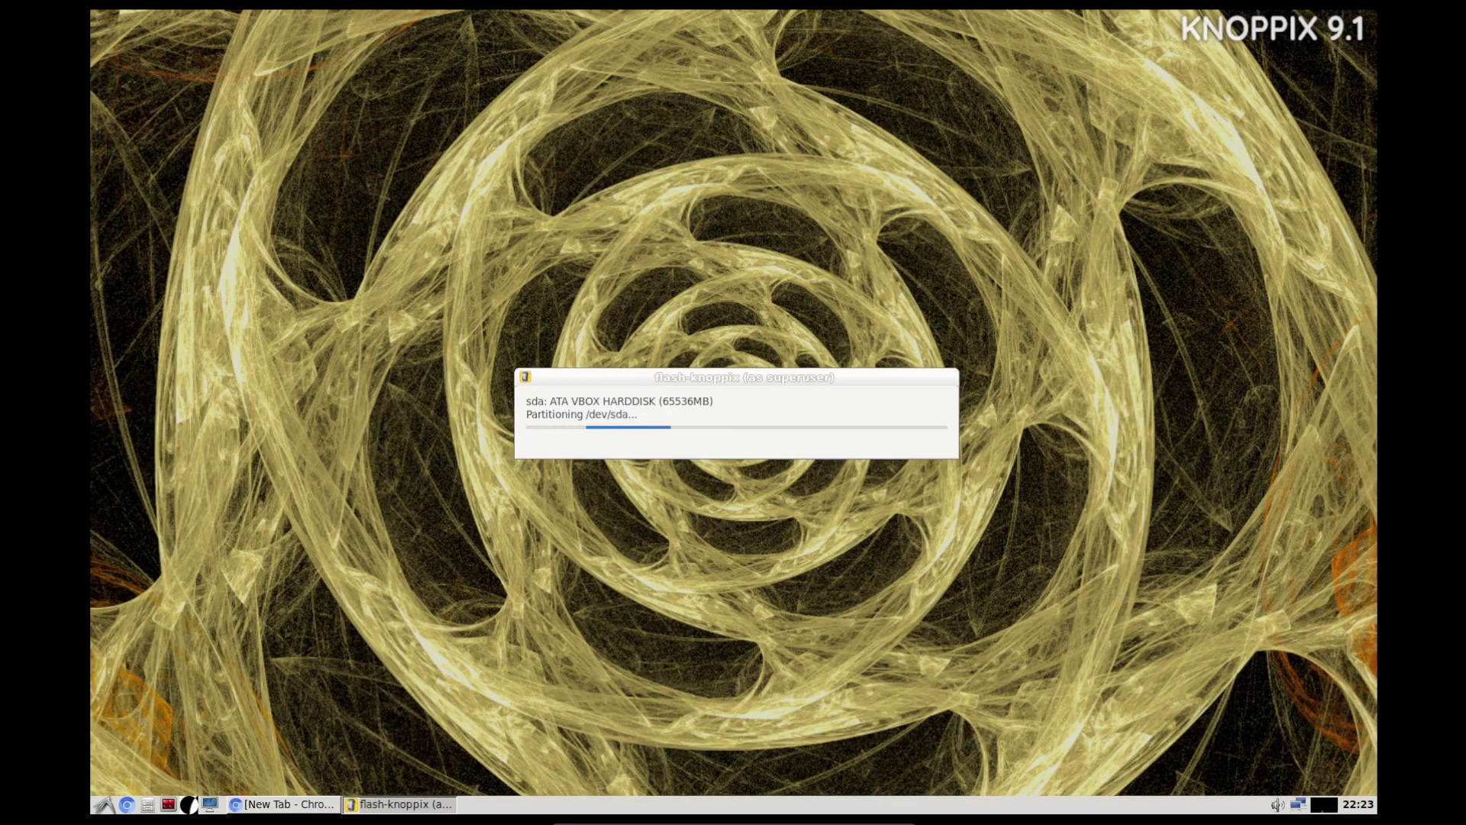
- Browse the KNOPPIX tools and Preferences menus and launch Synaptic Package Manager
{"action": "left_click", "coordinate": [104, 804]}
{"action": "mouse_move", "coordinate": [134, 686]}
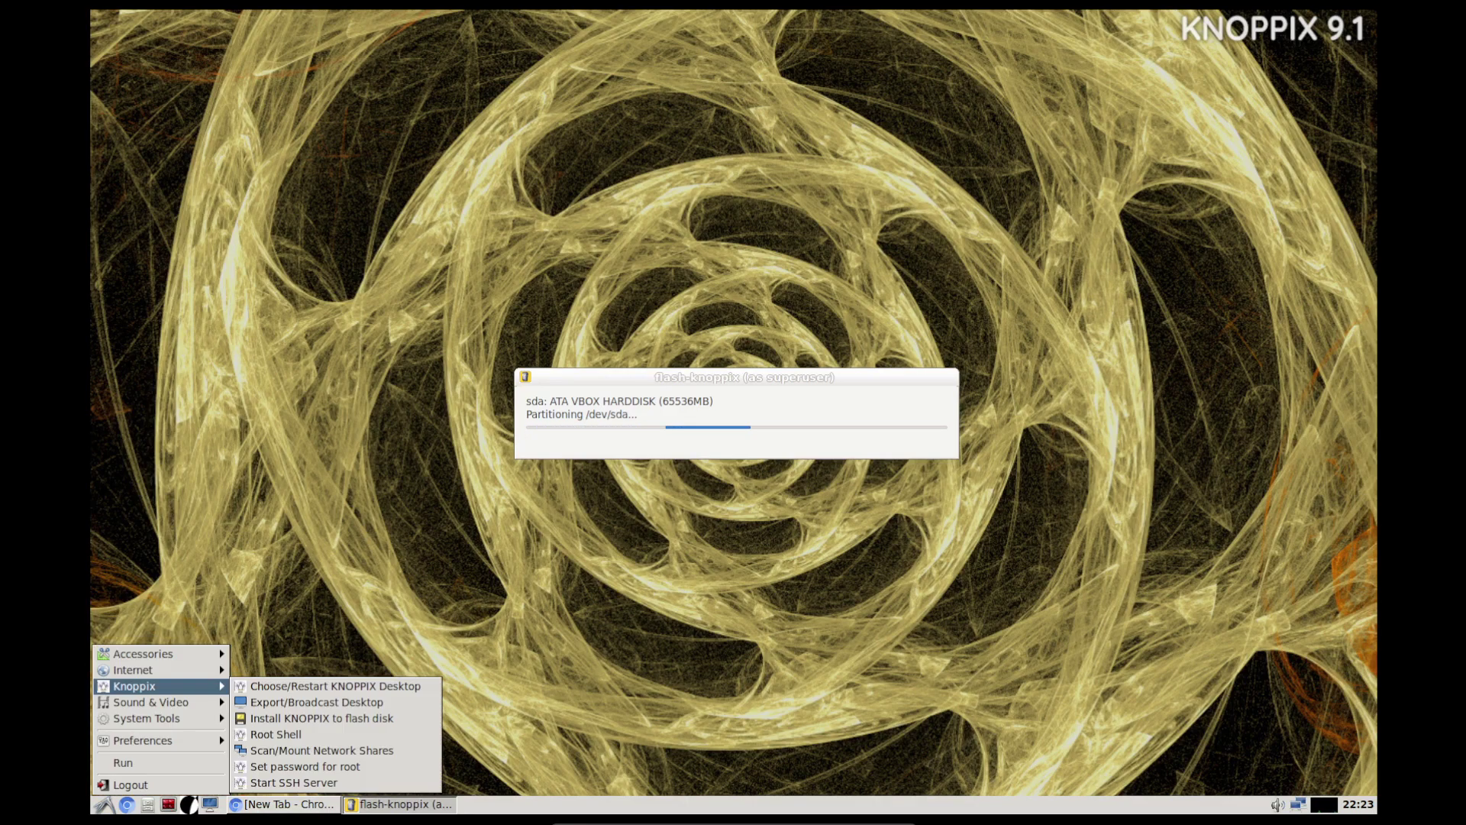
{"action": "key", "text": "Right"}
{"action": "key", "text": "Down"}
{"action": "key", "text": "Down"}
{"action": "key", "text": "Down"}
{"action": "key", "text": "Down"}
{"action": "key", "text": "Down"}
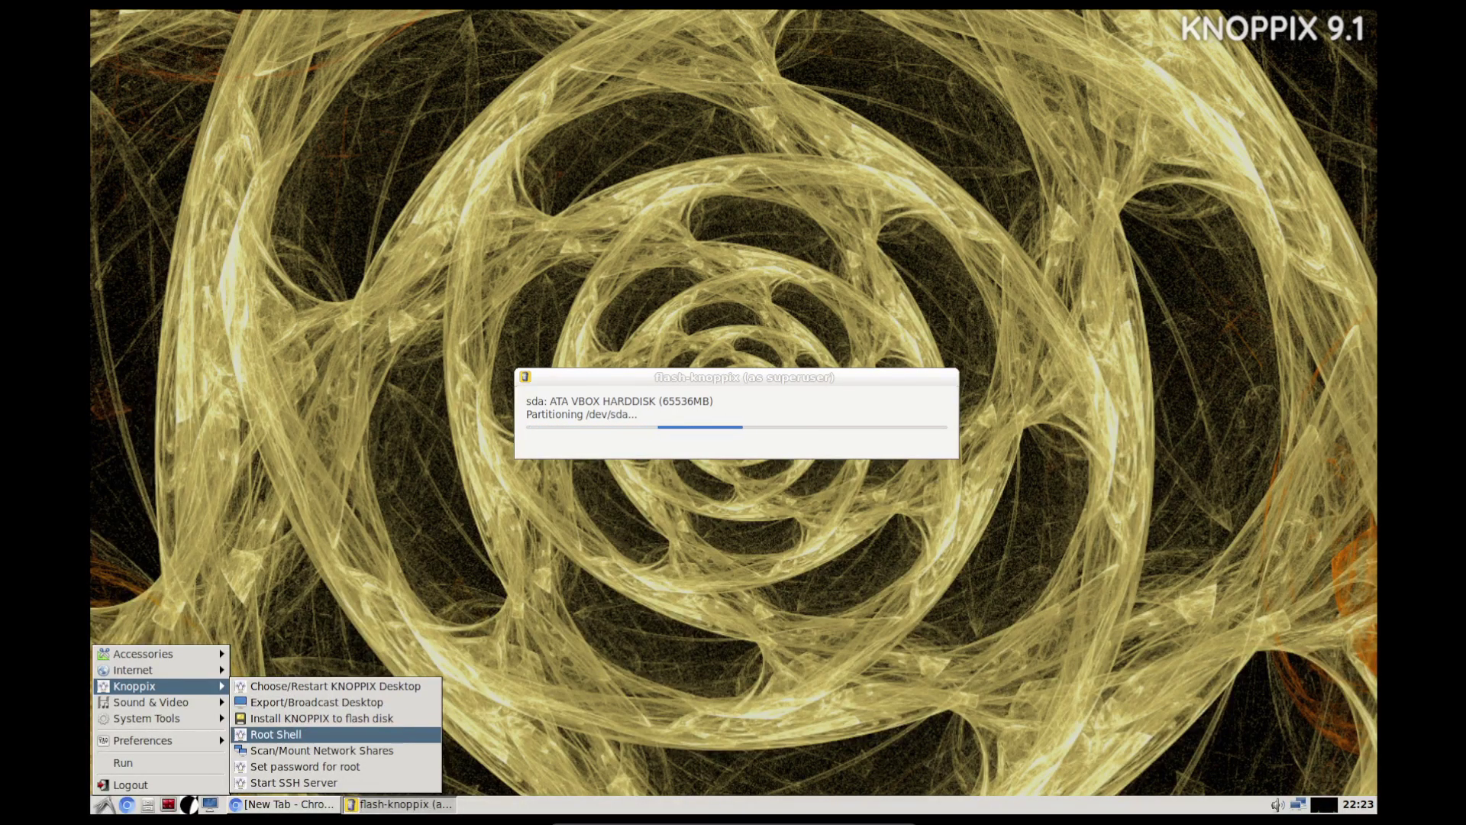
{"action": "key", "text": "Down"}
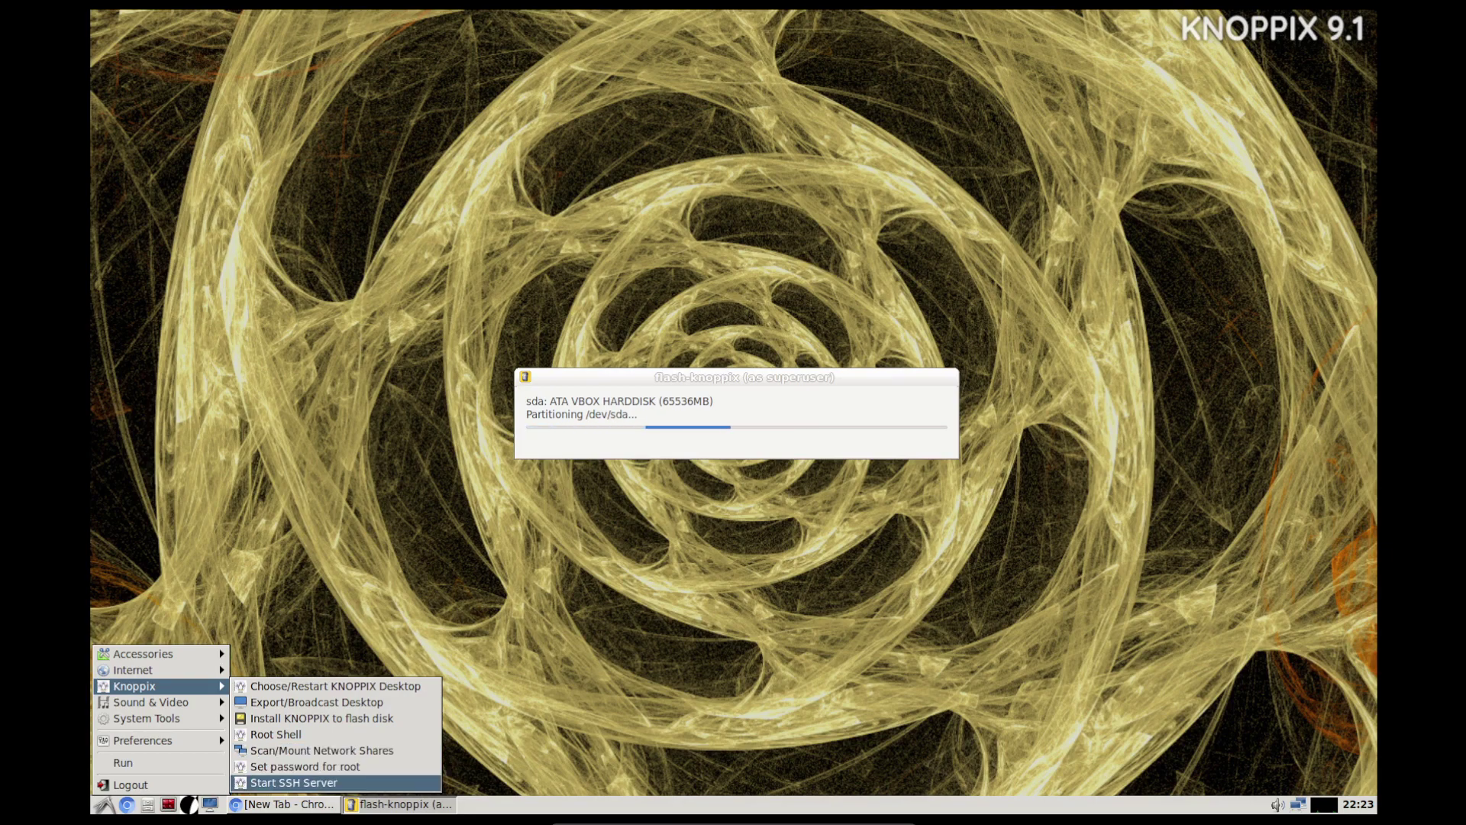
{"action": "key", "text": "Up"}
{"action": "key", "text": "Up"}
{"action": "key", "text": "Left"}
{"action": "key", "text": "Down"}
{"action": "key", "text": "Down"}
{"action": "key", "text": "Down"}
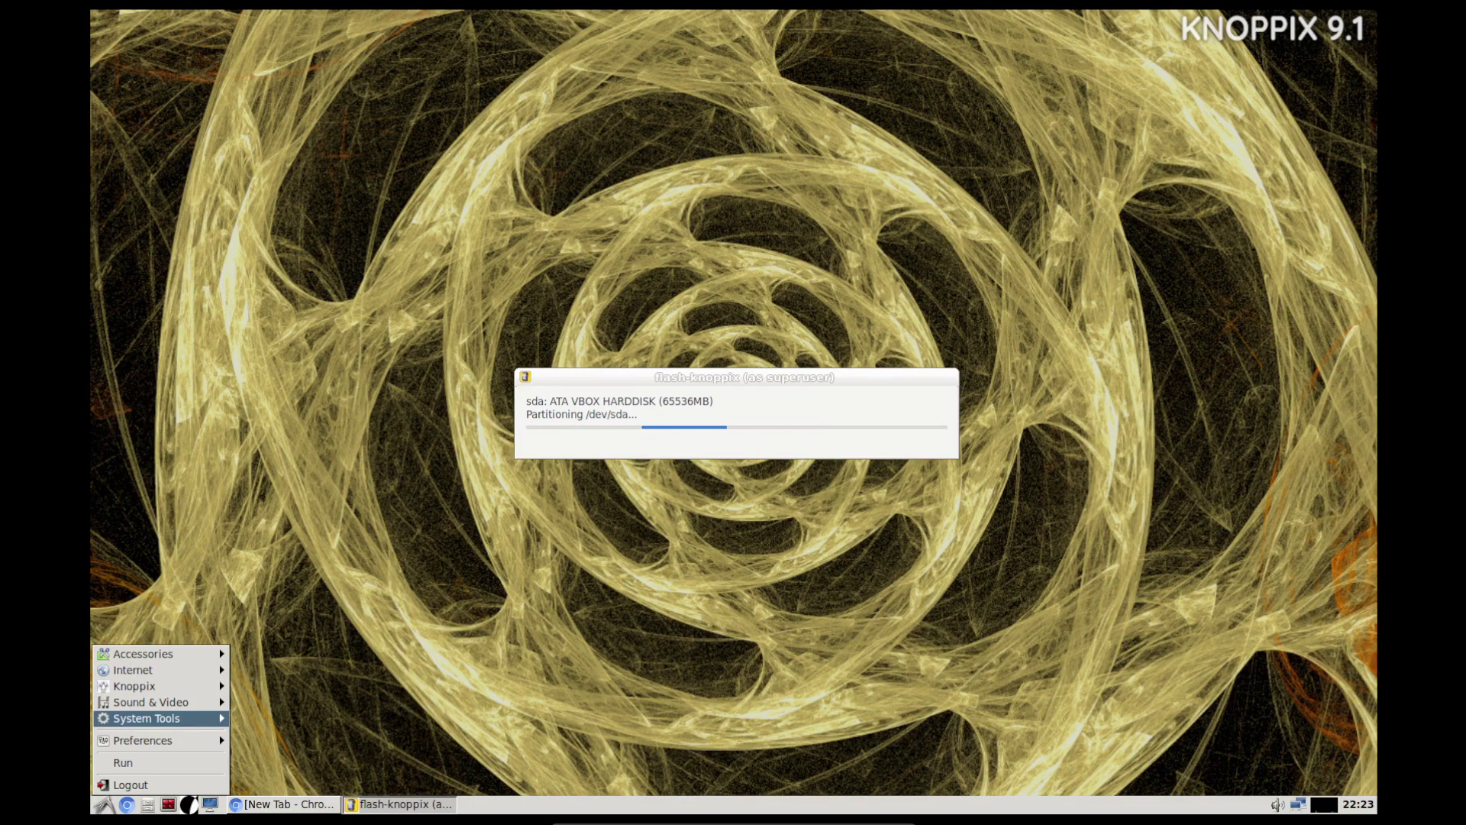
{"action": "key", "text": "Right"}
{"action": "key", "text": "Up"}
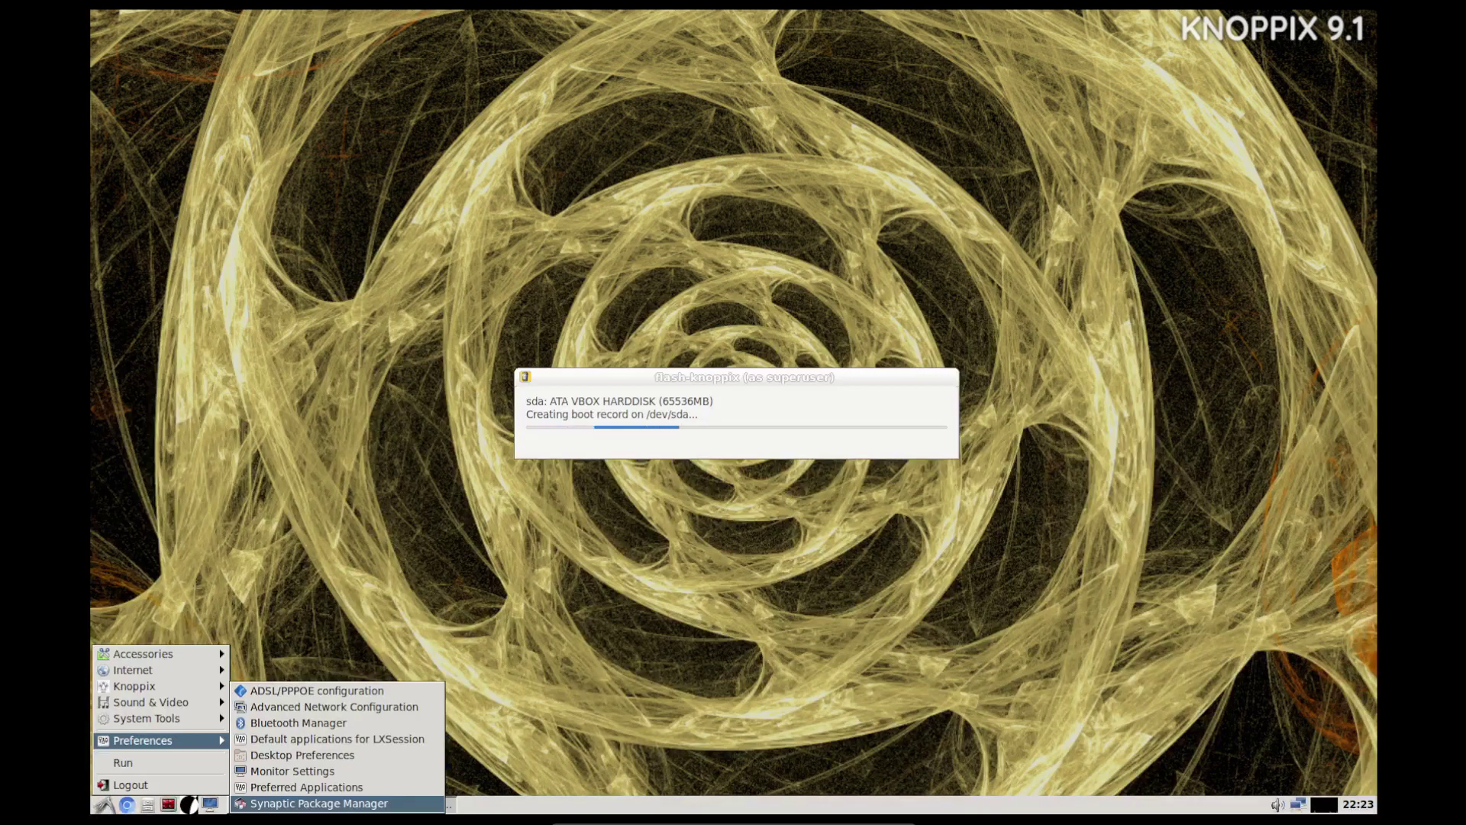
{"action": "key", "text": "Return"}
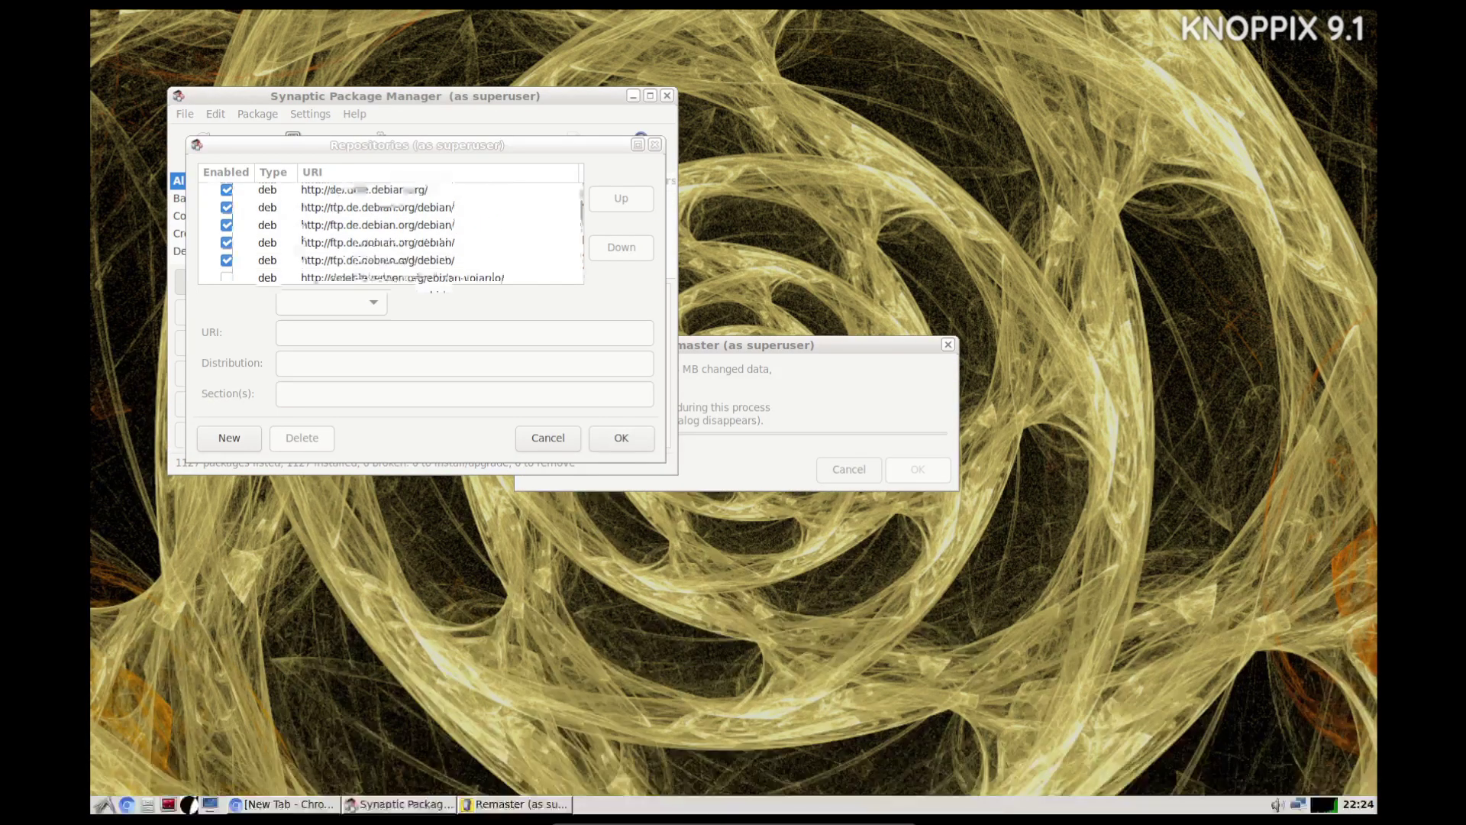
- Scroll through the configured repositories list and close it with OK
{"action": "scroll", "coordinate": [390, 233], "scroll_direction": "down", "scroll_amount": 2}
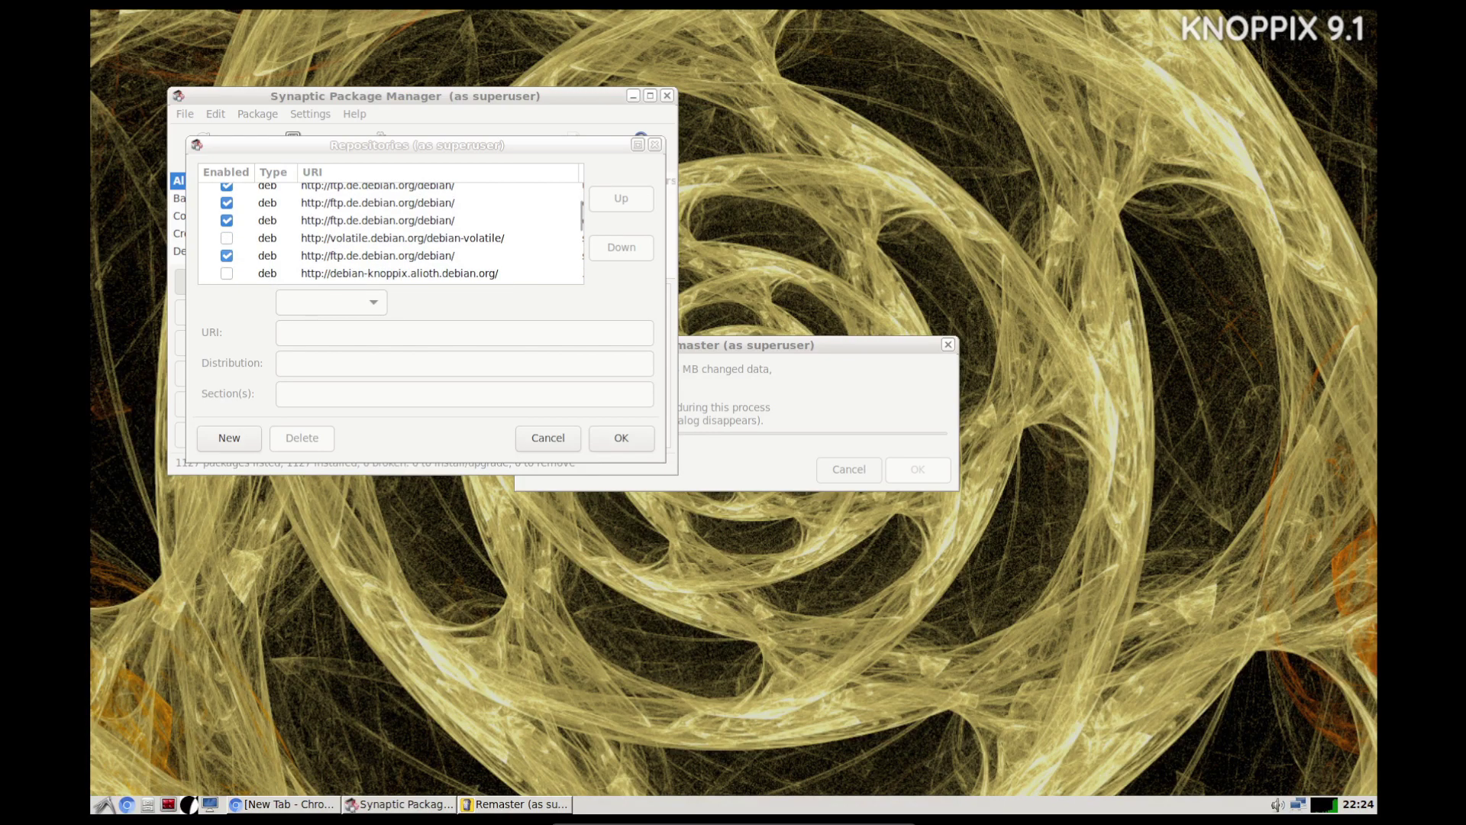
{"action": "scroll", "coordinate": [390, 233], "scroll_direction": "down", "scroll_amount": 2}
{"action": "scroll", "coordinate": [390, 233], "scroll_direction": "down", "scroll_amount": 4}
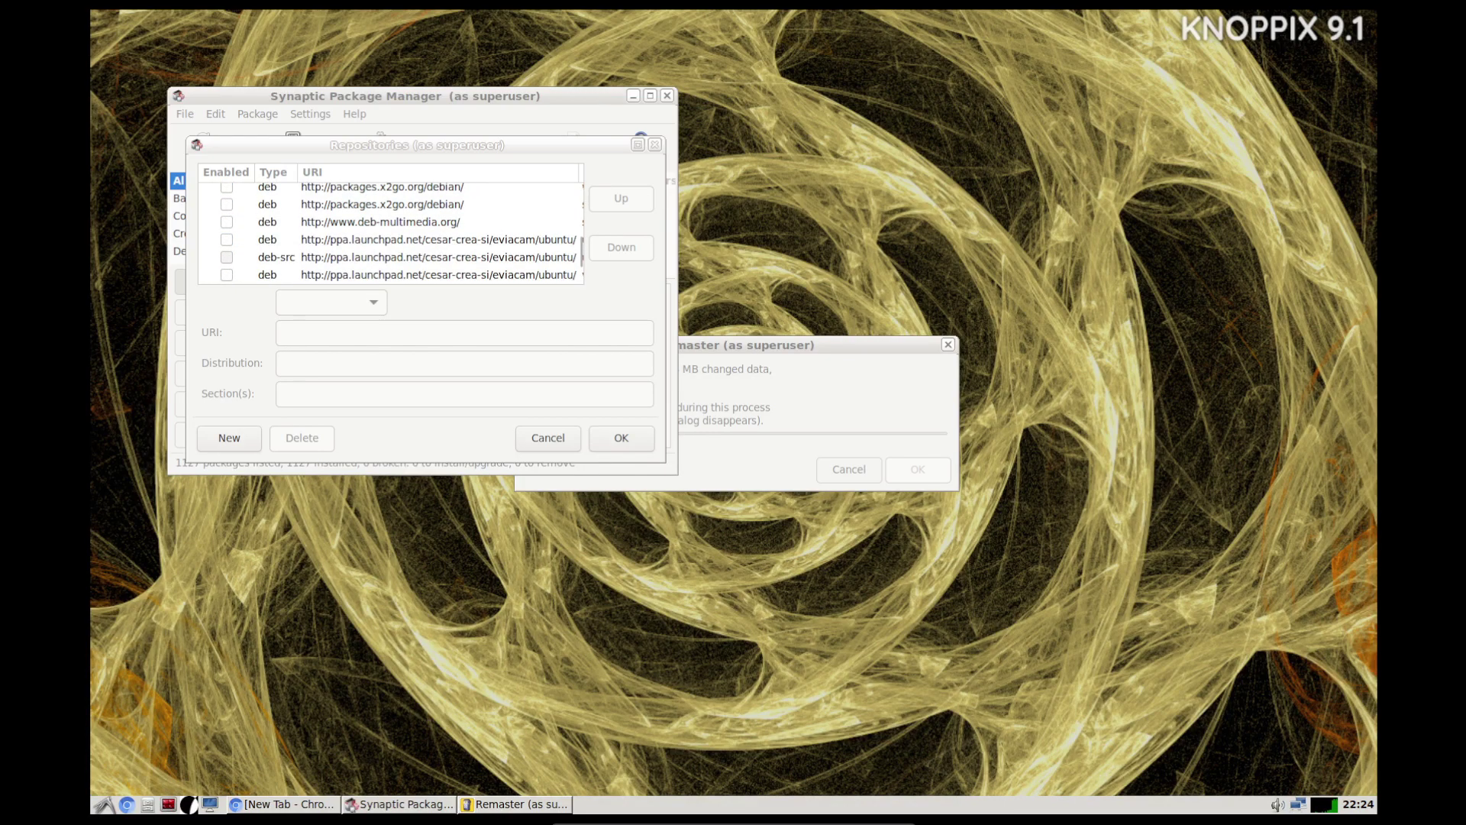
{"action": "scroll", "coordinate": [390, 233], "scroll_direction": "up", "scroll_amount": 3}
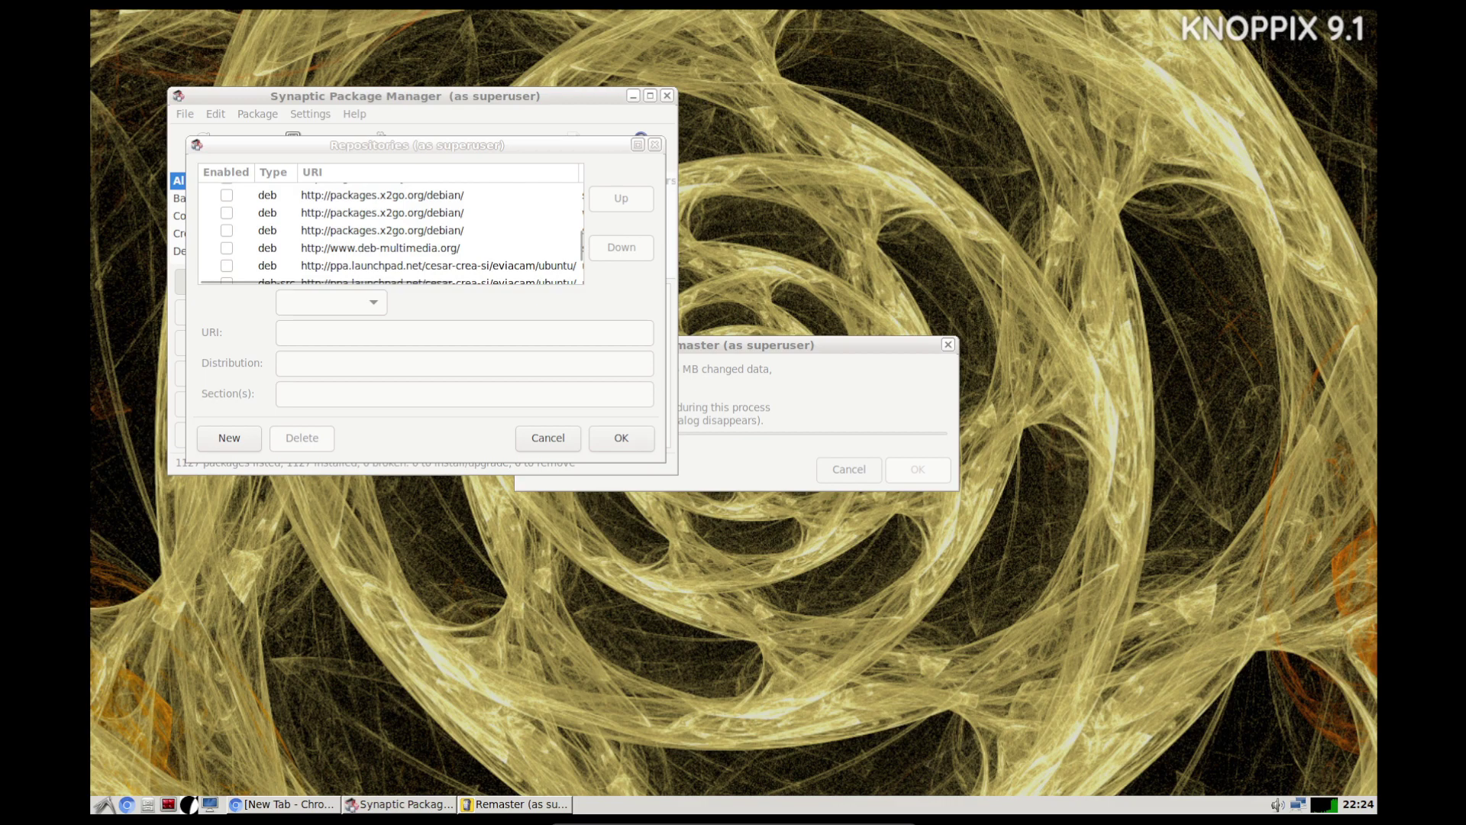
{"action": "left_click", "coordinate": [621, 438]}
- Move the Remaster progress dialog aside and dismiss it once compression finishes
{"action": "left_click_drag", "start_coordinate": [737, 345], "coordinate": [1051, 264]}
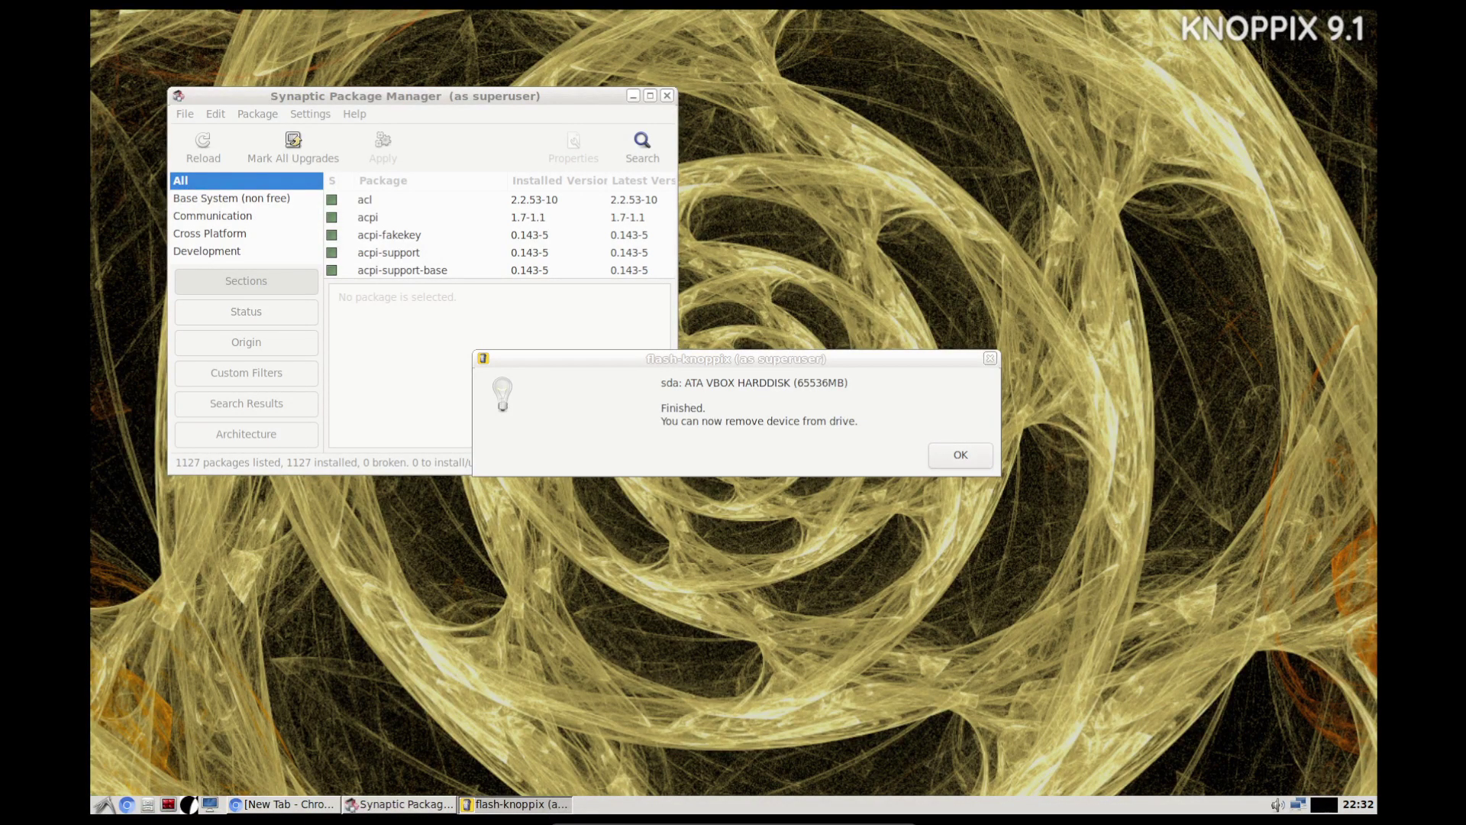
{"action": "key", "text": "Return"}
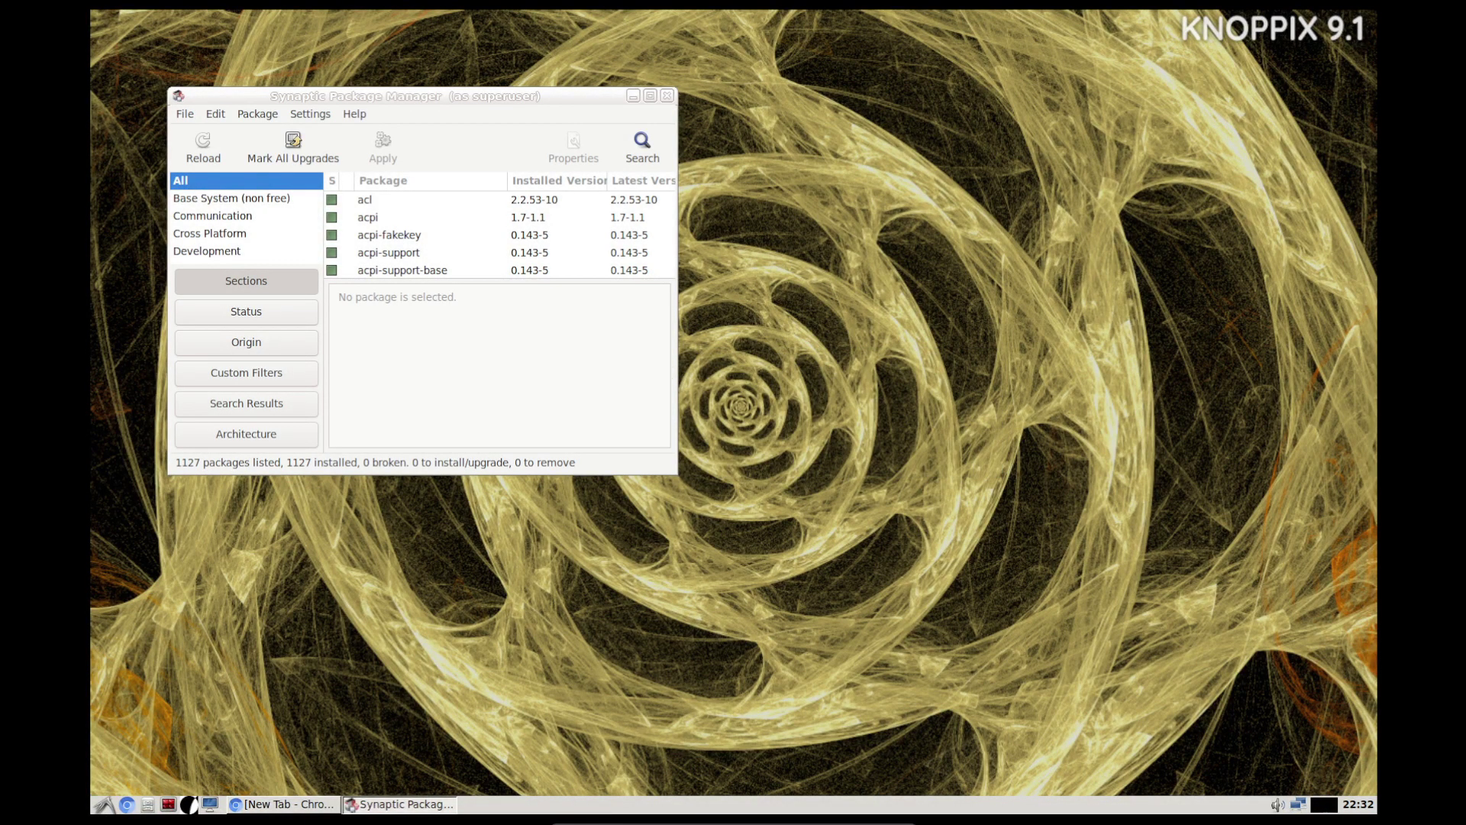
- Reboot the installed KNOPPIX 9.1 system from the LXDE Logout dialog
{"action": "left_click", "coordinate": [104, 805]}
{"action": "left_click", "coordinate": [130, 786]}
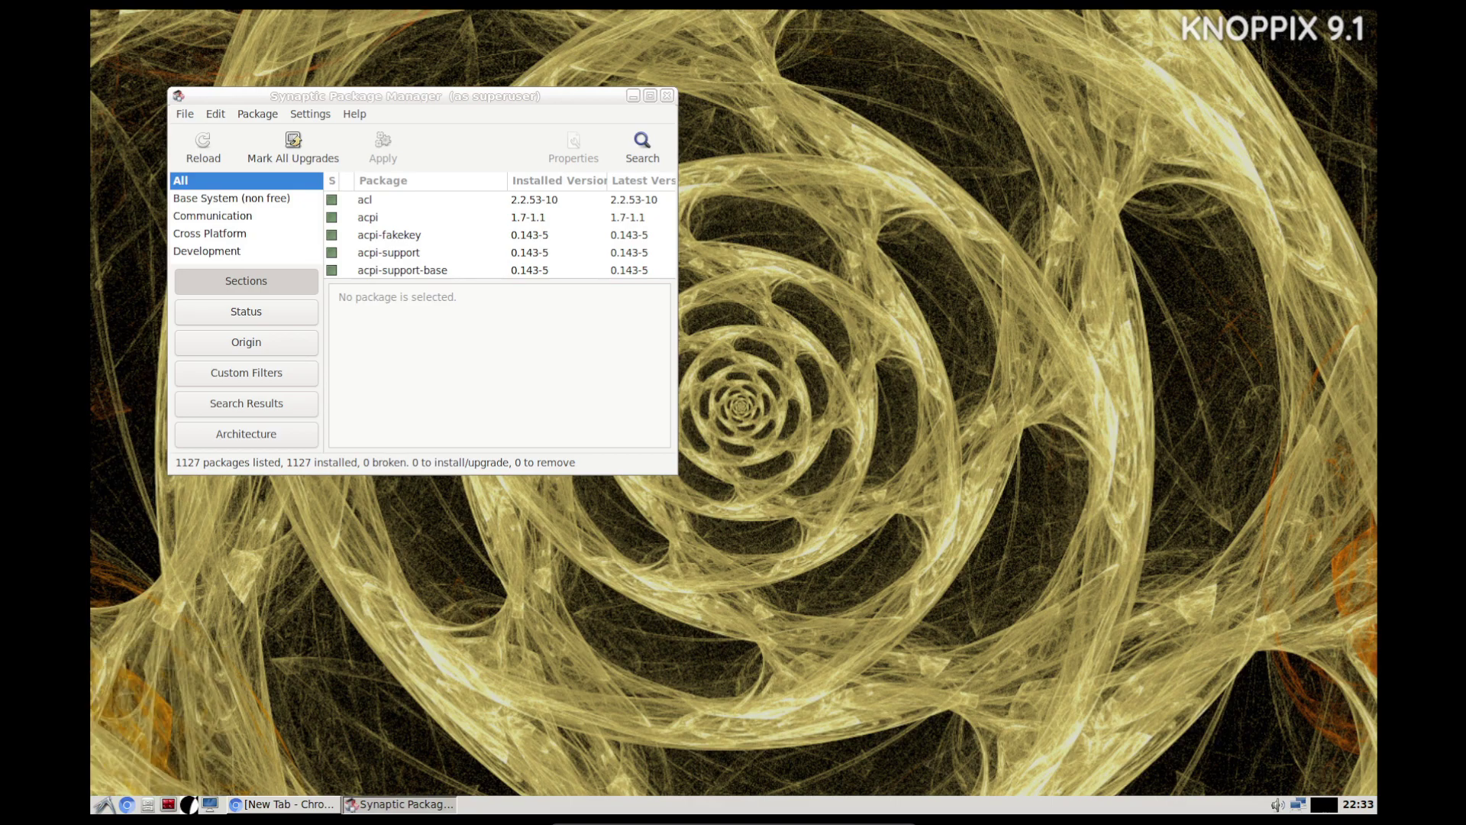
{"action": "left_click", "coordinate": [733, 360]}
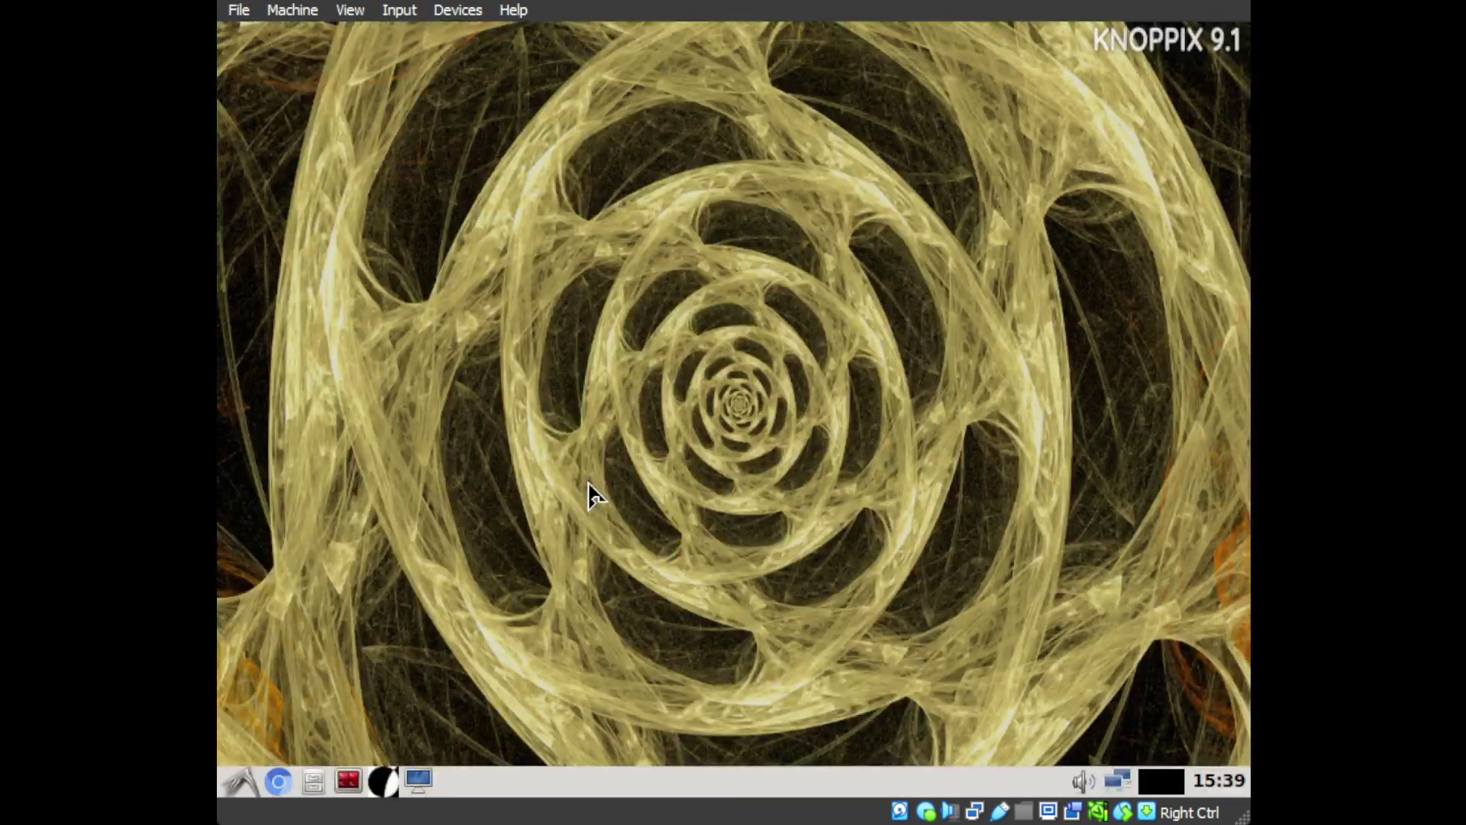
- Set VGA-1 to 1280x800 in Screen Layout Editor, apply it, and close the editor
{"action": "right_click", "coordinate": [589, 484]}
{"action": "left_click", "coordinate": [483, 468]}
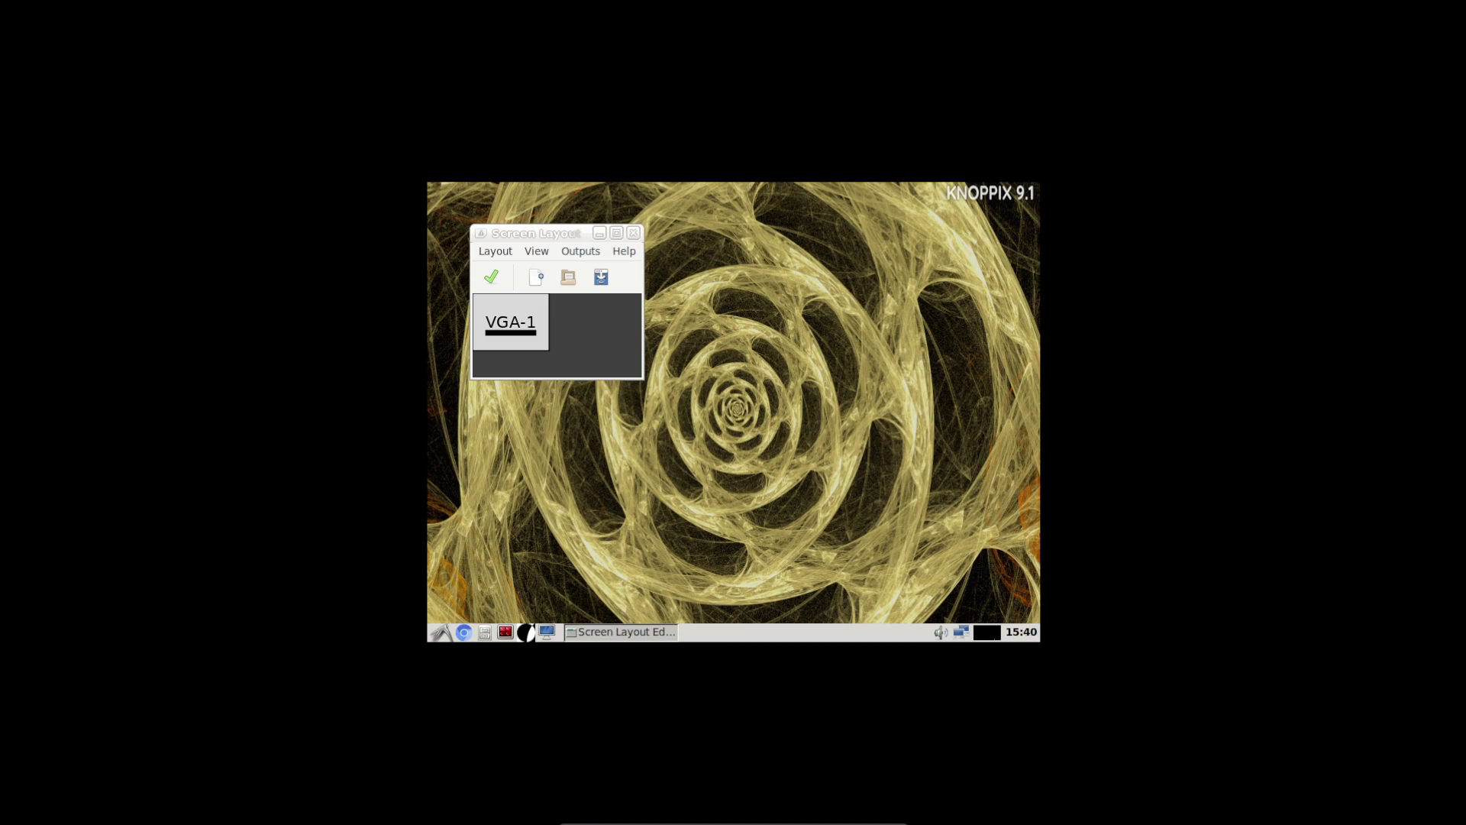
{"action": "right_click", "coordinate": [526, 340]}
{"action": "mouse_move", "coordinate": [572, 388]}
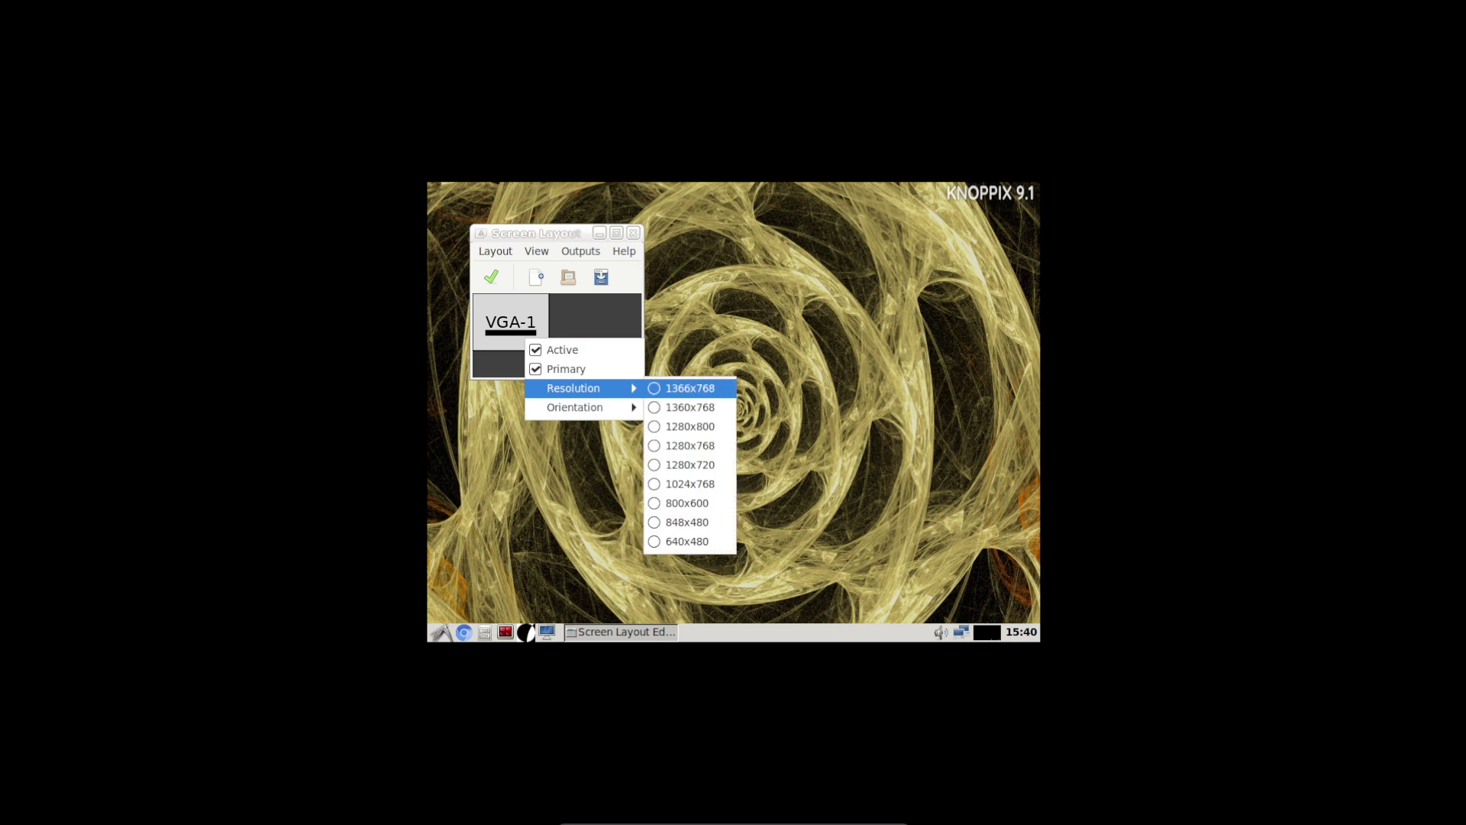
{"action": "left_click", "coordinate": [689, 427]}
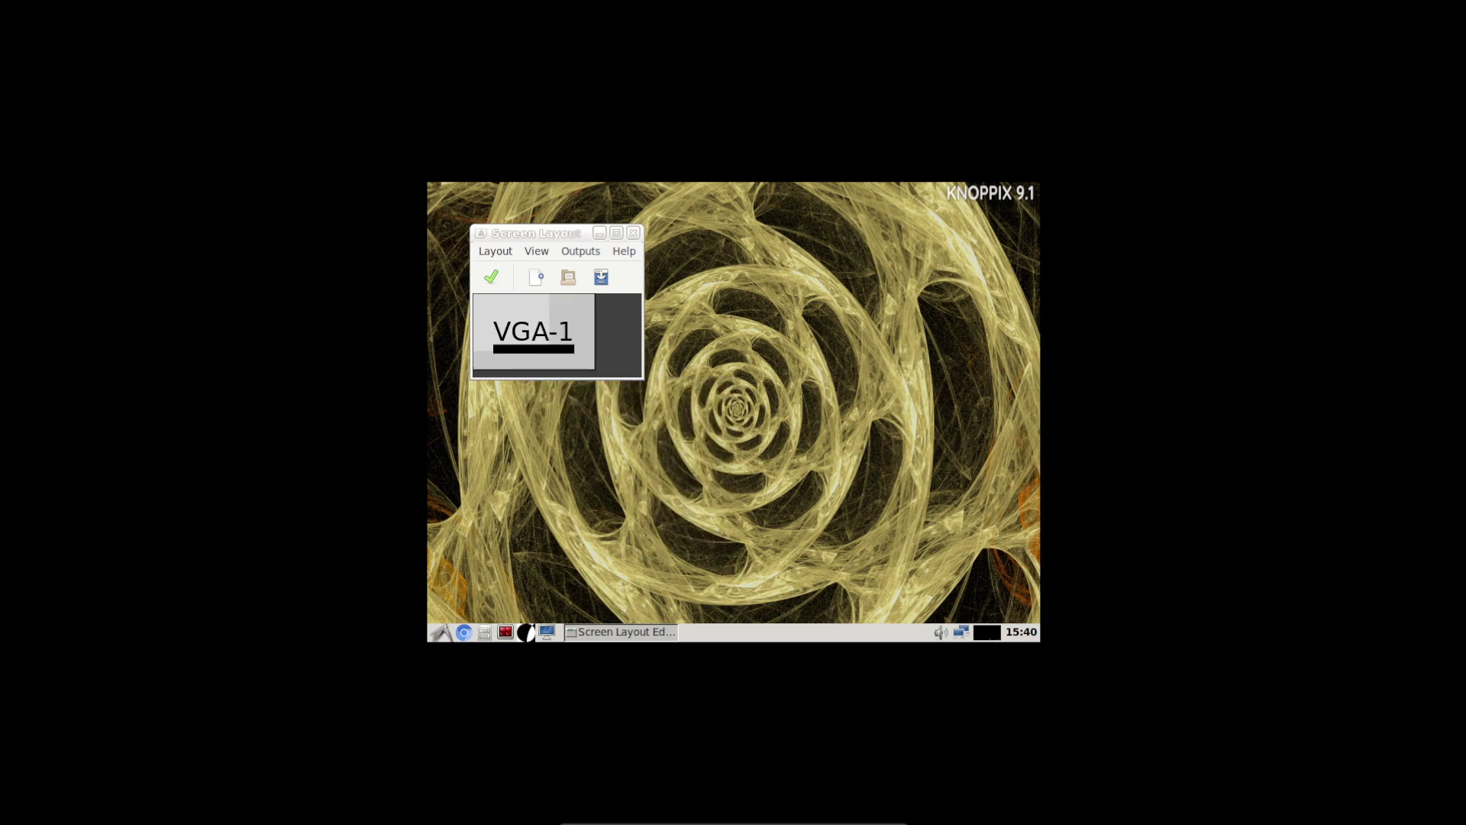
{"action": "left_click", "coordinate": [491, 276]}
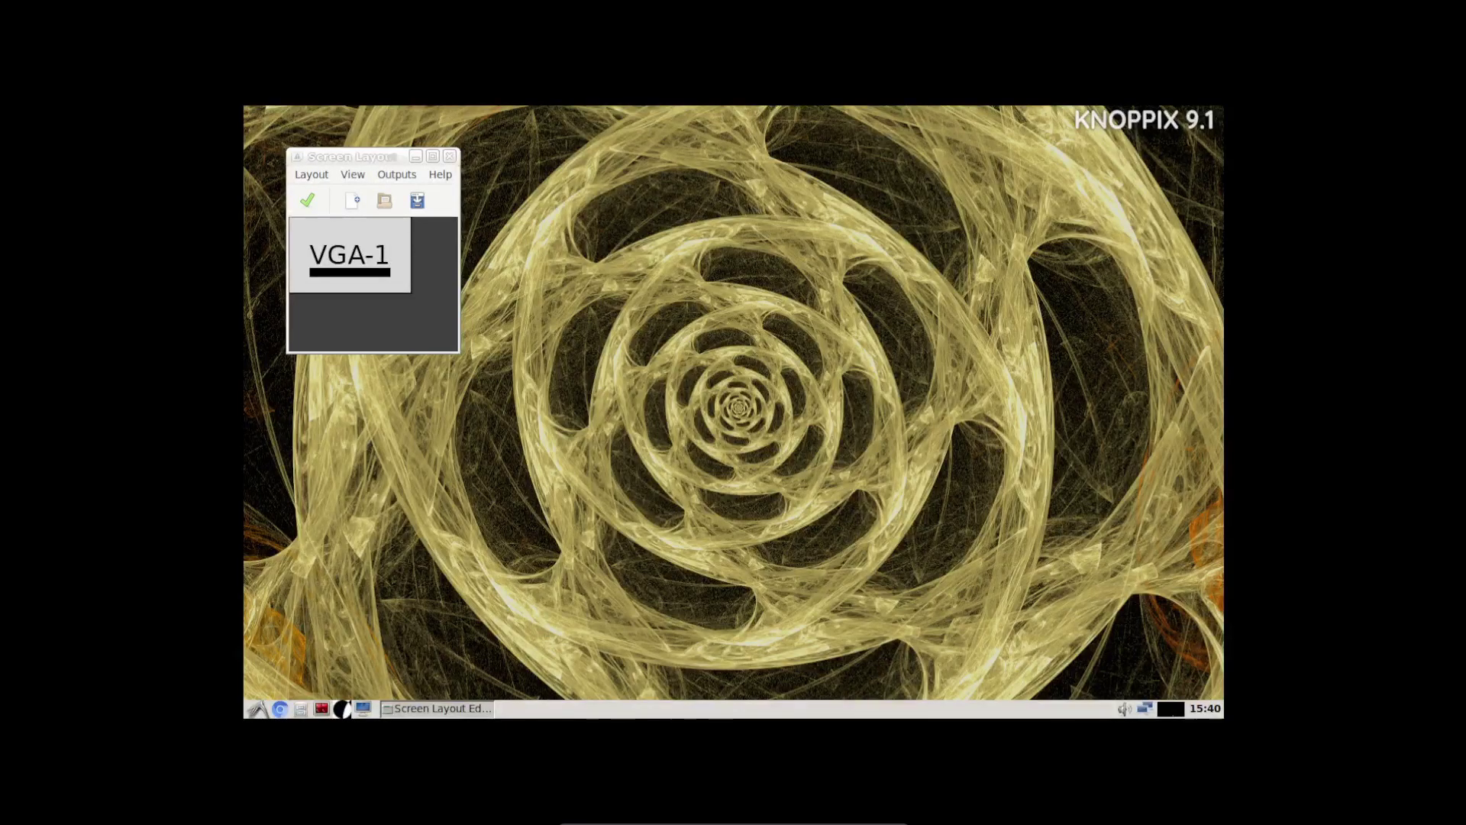
{"action": "left_click", "coordinate": [450, 156]}
- Browse the start menu's Accessories, Knoppix and Preferences submenus, then dismiss the menu
{"action": "left_click", "coordinate": [258, 710]}
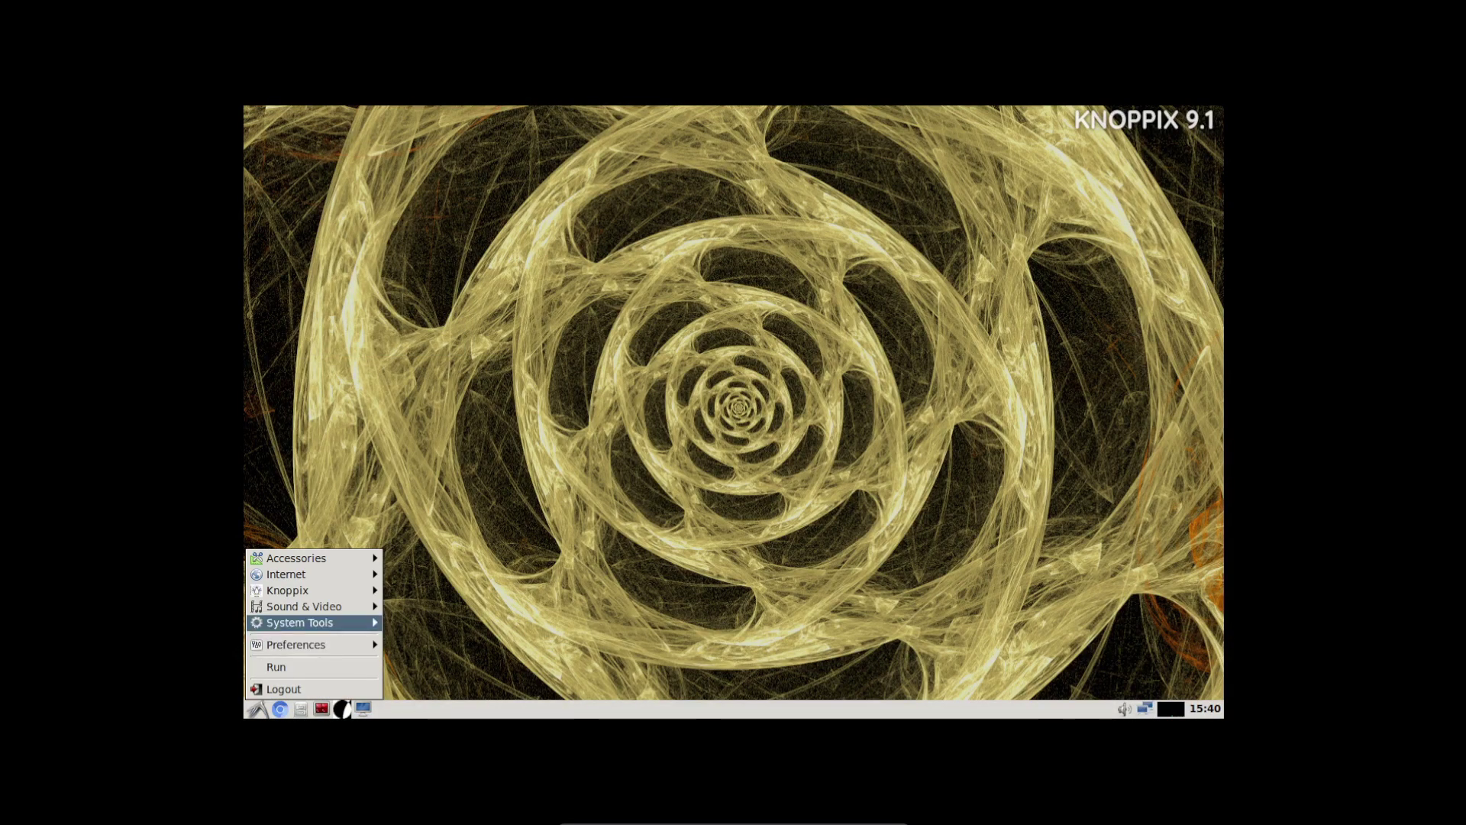
{"action": "mouse_move", "coordinate": [313, 591]}
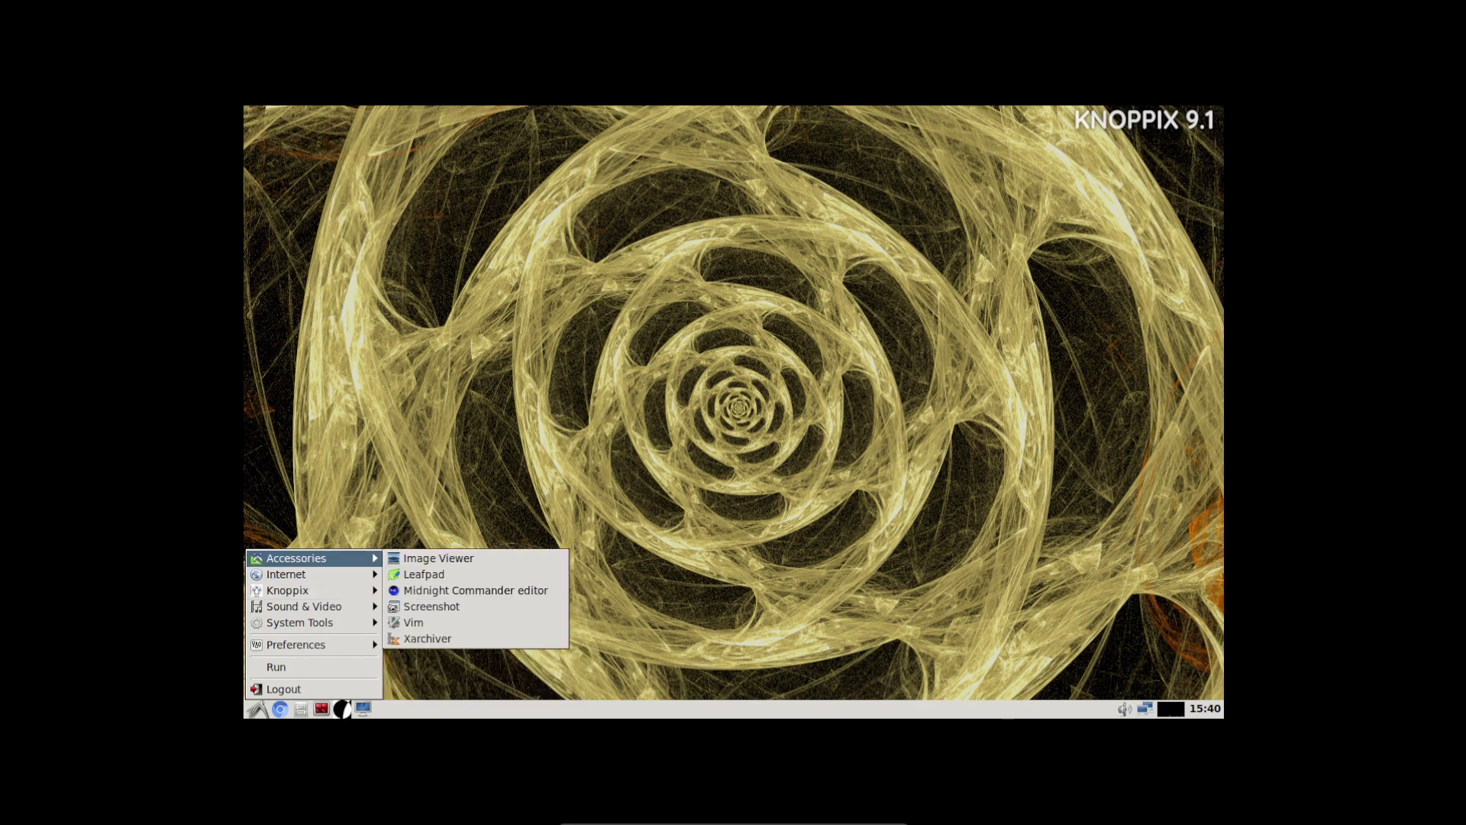
{"action": "mouse_move", "coordinate": [296, 645]}
{"action": "key", "text": "Escape"}
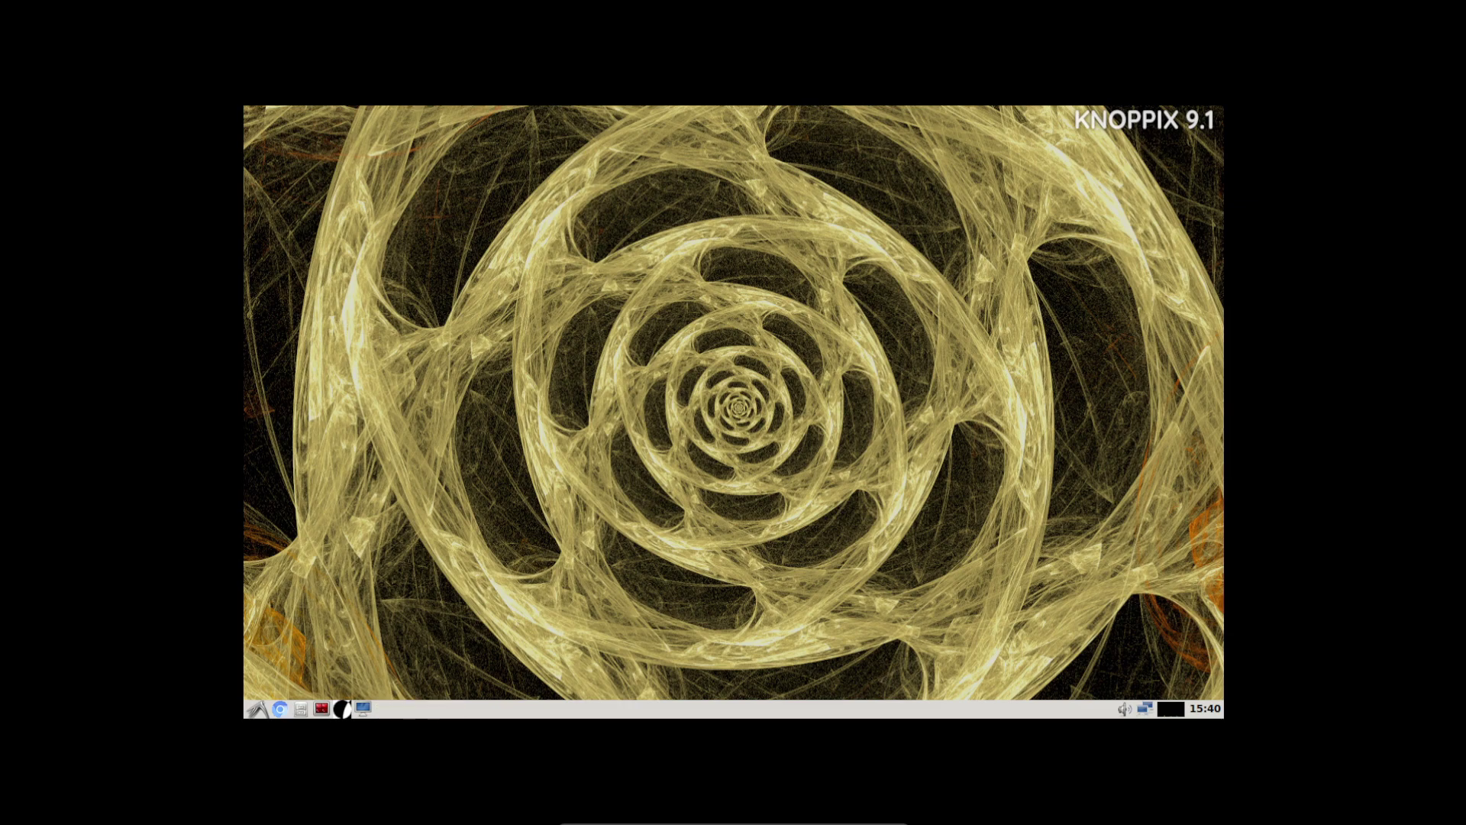
- Launch Chromium and search the web for 'knoppix'
{"action": "left_click", "coordinate": [280, 709]}
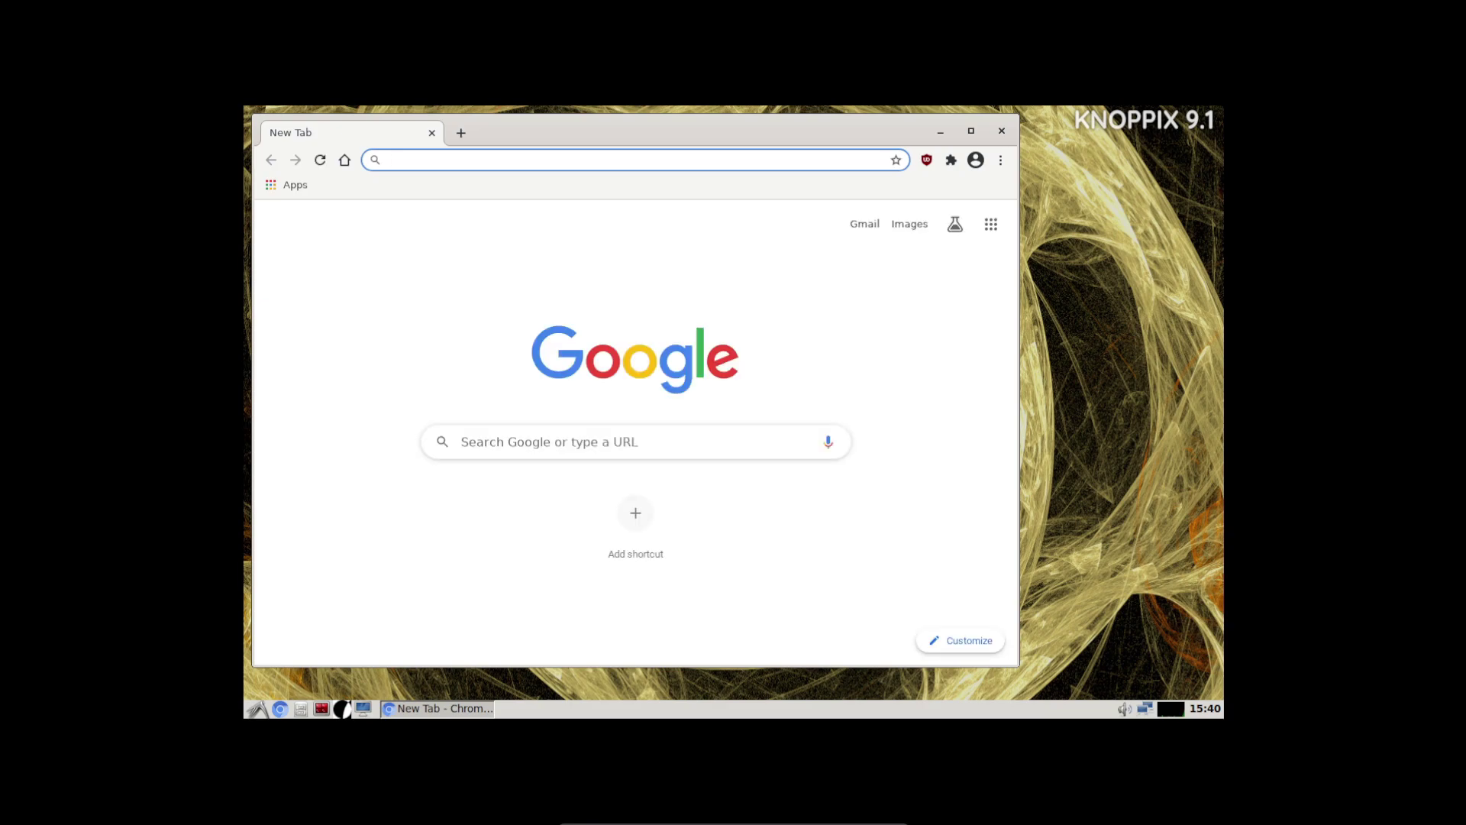
{"action": "type", "text": "knoppix"}
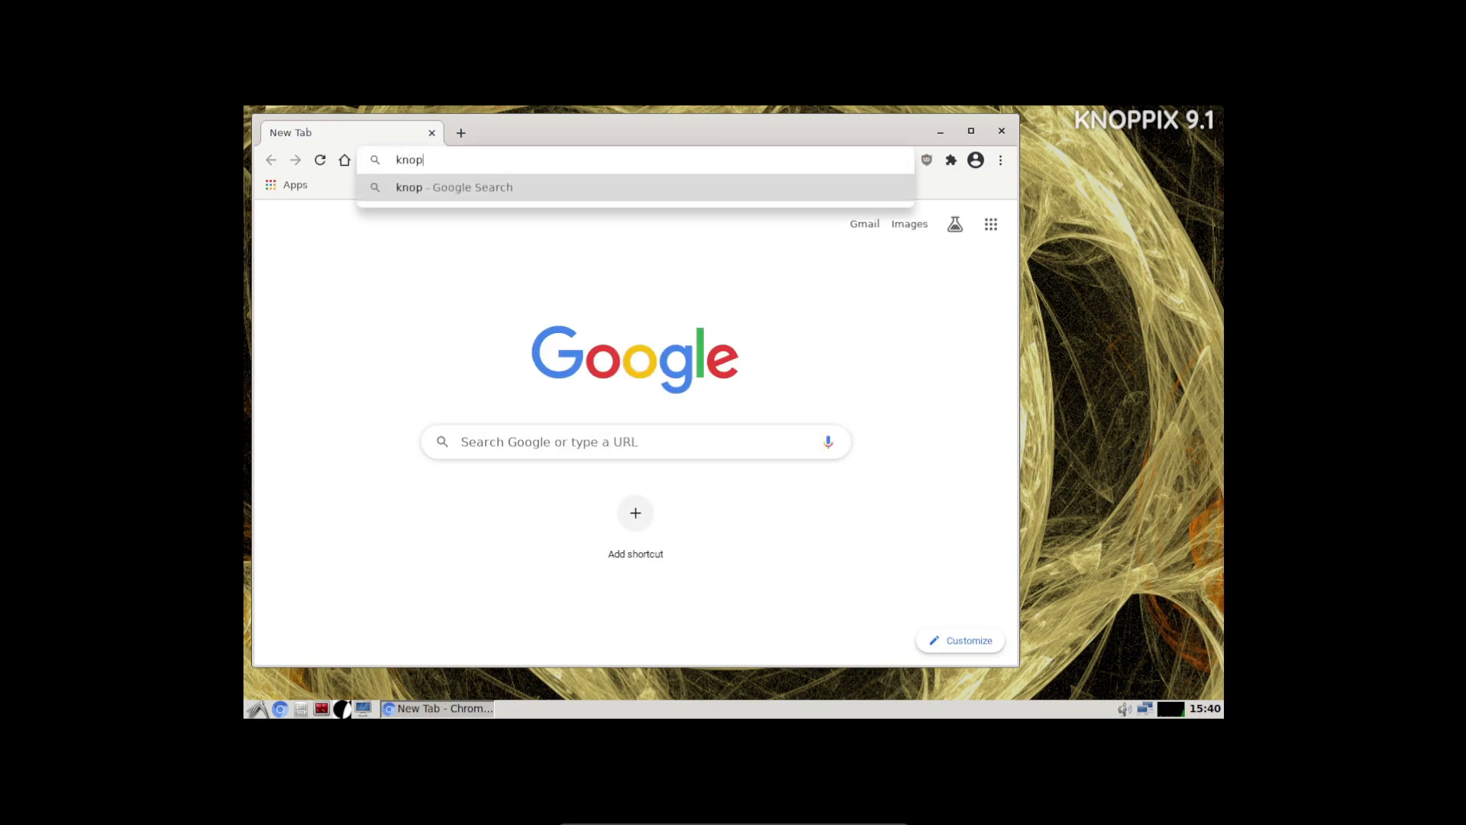
{"action": "key", "text": "Return"}
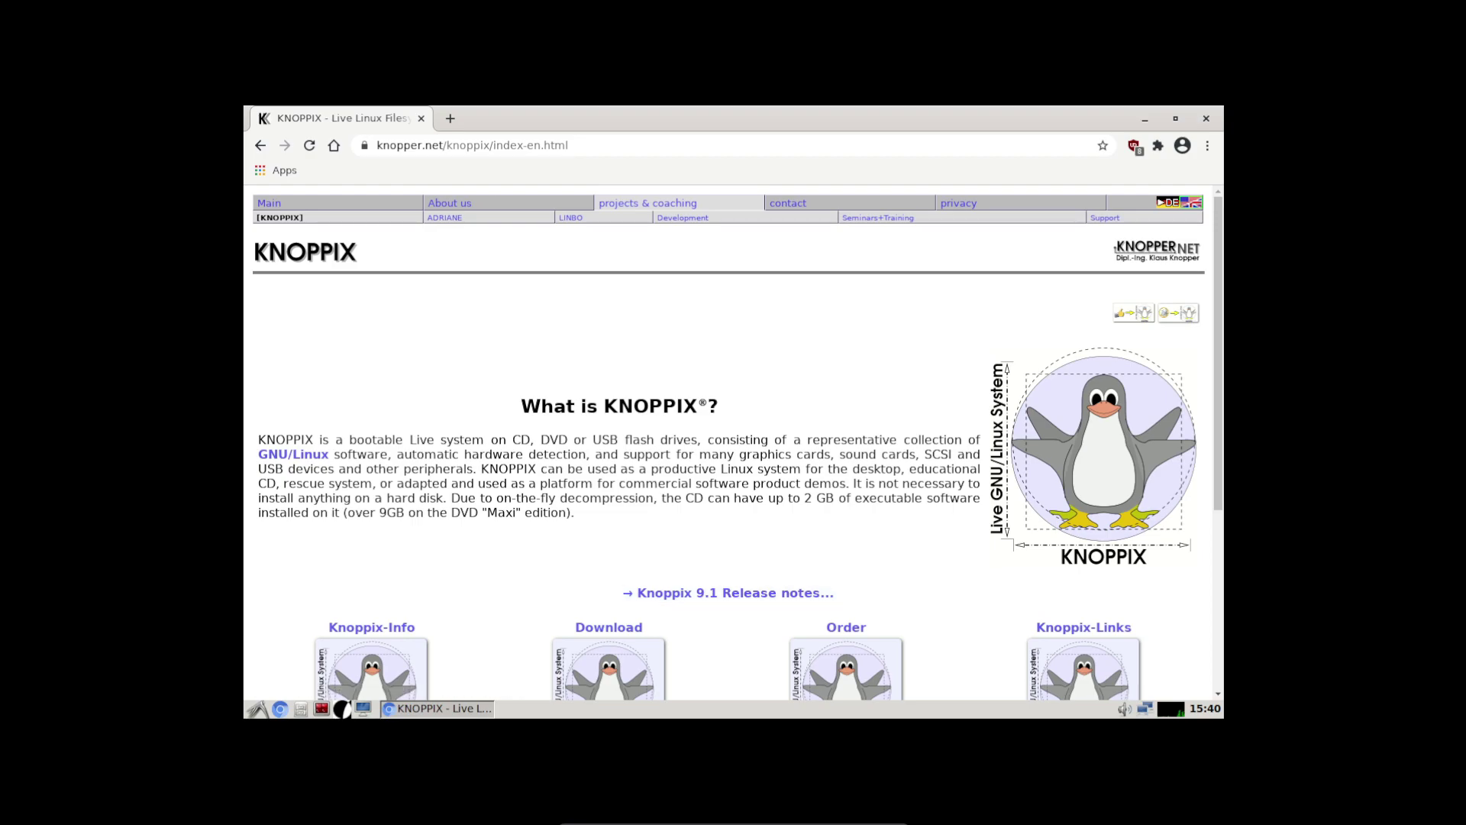
- Follow the Knoppix 9.2 Release Notes link in the knopper.net news
{"action": "scroll", "coordinate": [734, 458], "scroll_direction": "down", "scroll_amount": 4}
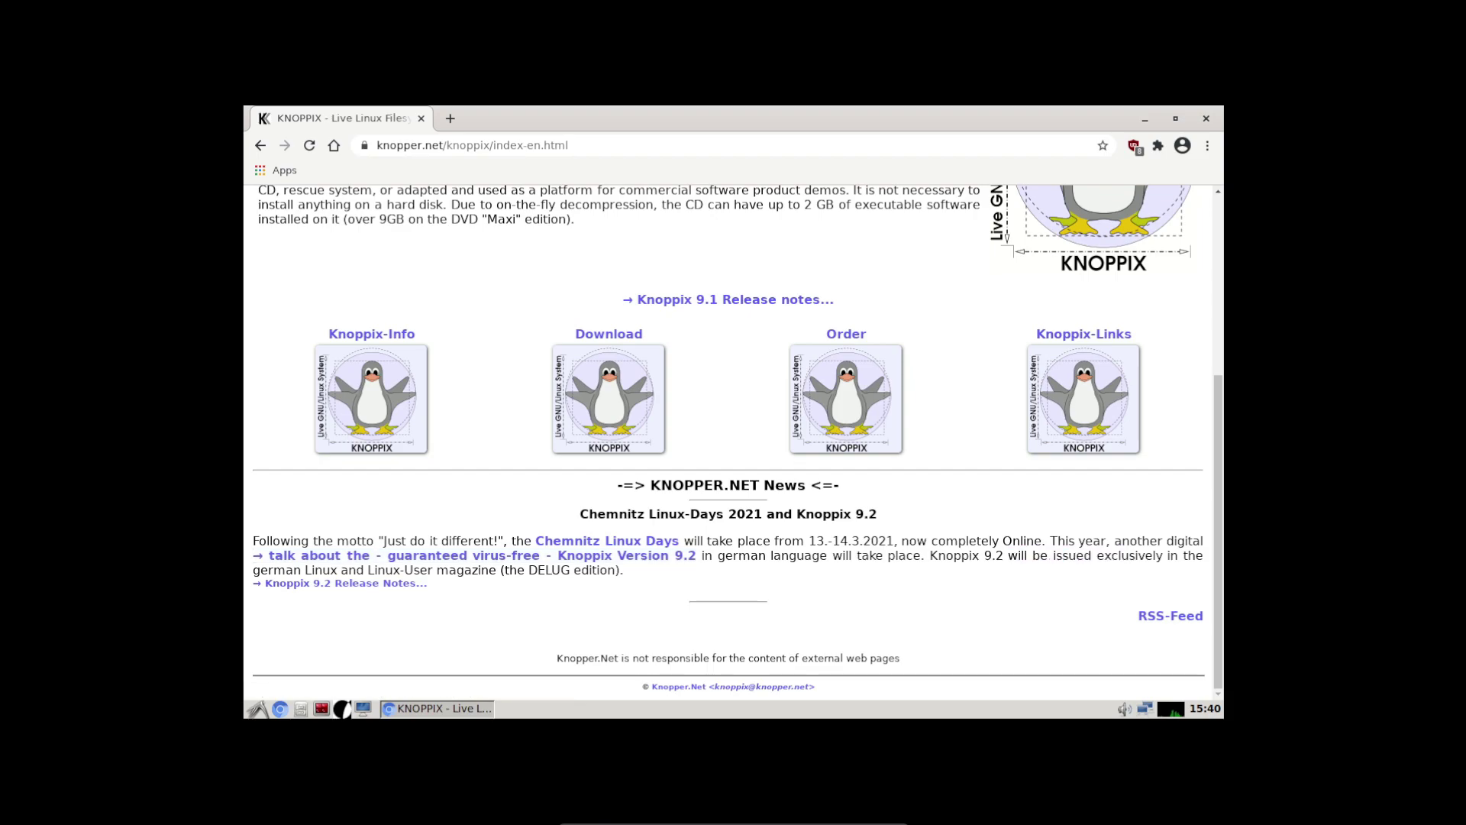
{"action": "left_click_drag", "start_coordinate": [261, 571], "coordinate": [451, 590]}
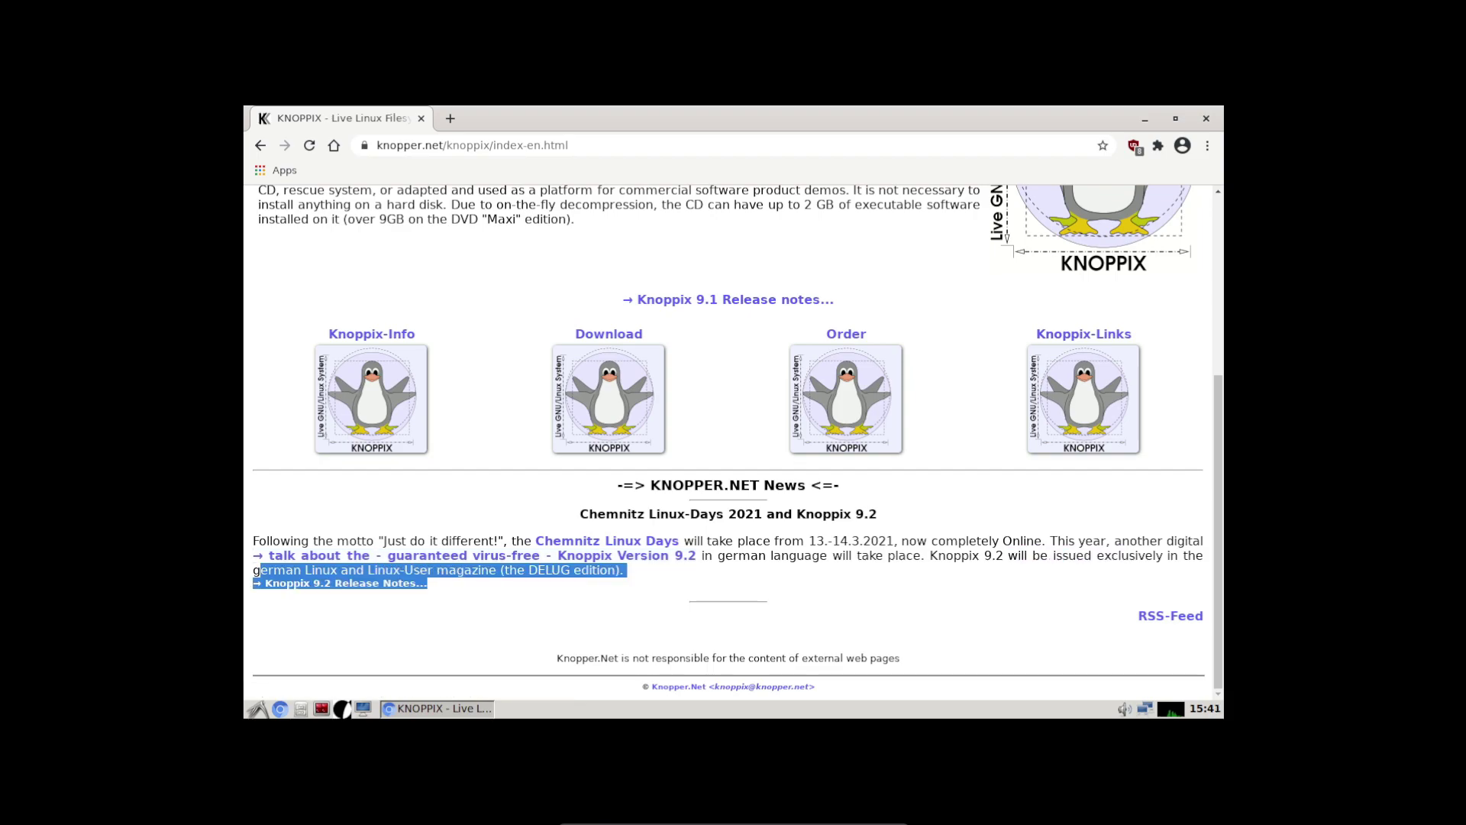
{"action": "left_click", "coordinate": [451, 592]}
{"action": "left_click", "coordinate": [339, 583]}
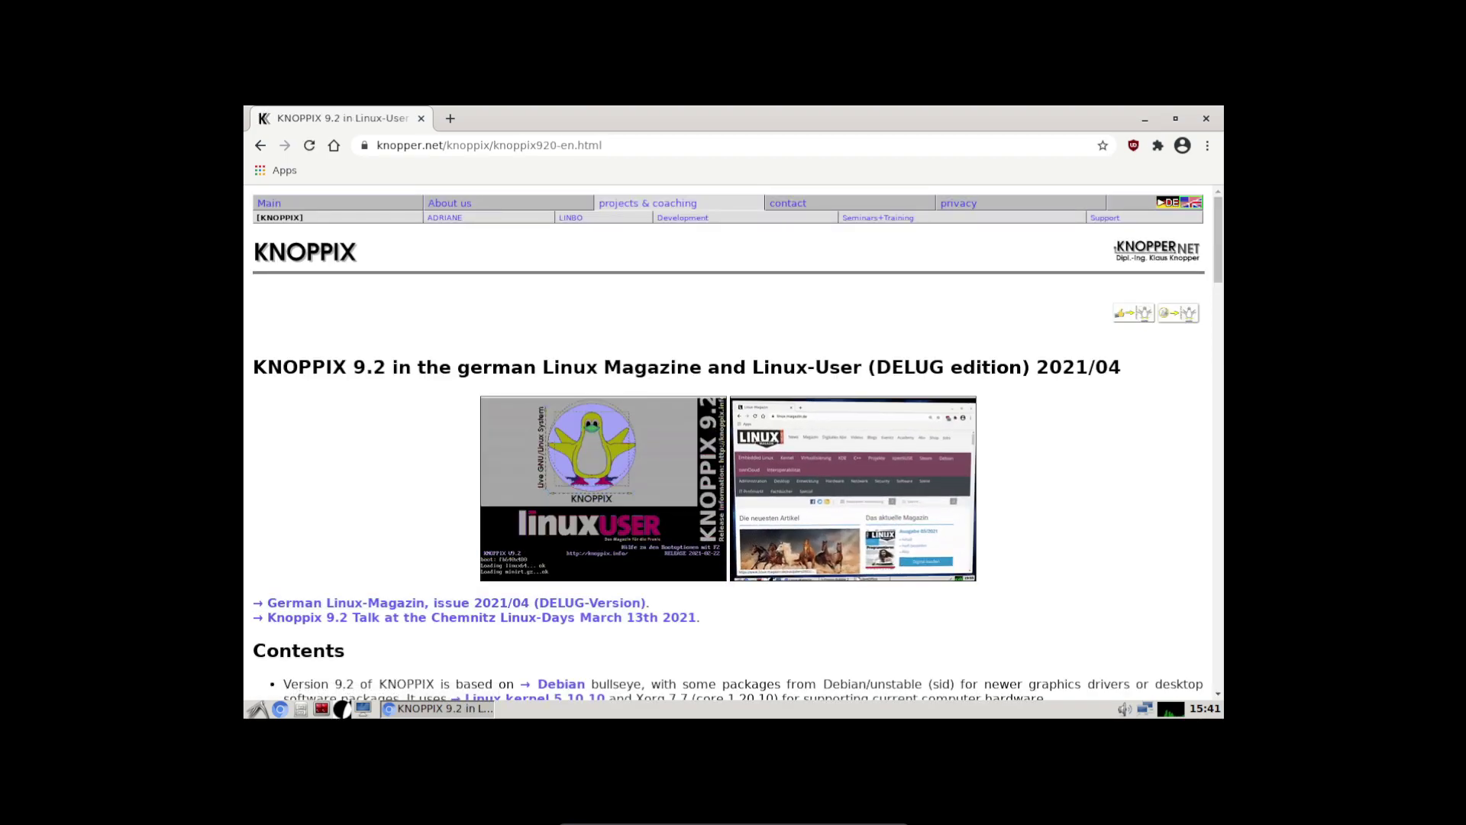
- Read the Knoppix 9.2 release notes to the end and back to the top, then close Chromium
{"action": "scroll", "coordinate": [729, 442], "scroll_direction": "down", "scroll_amount": 10}
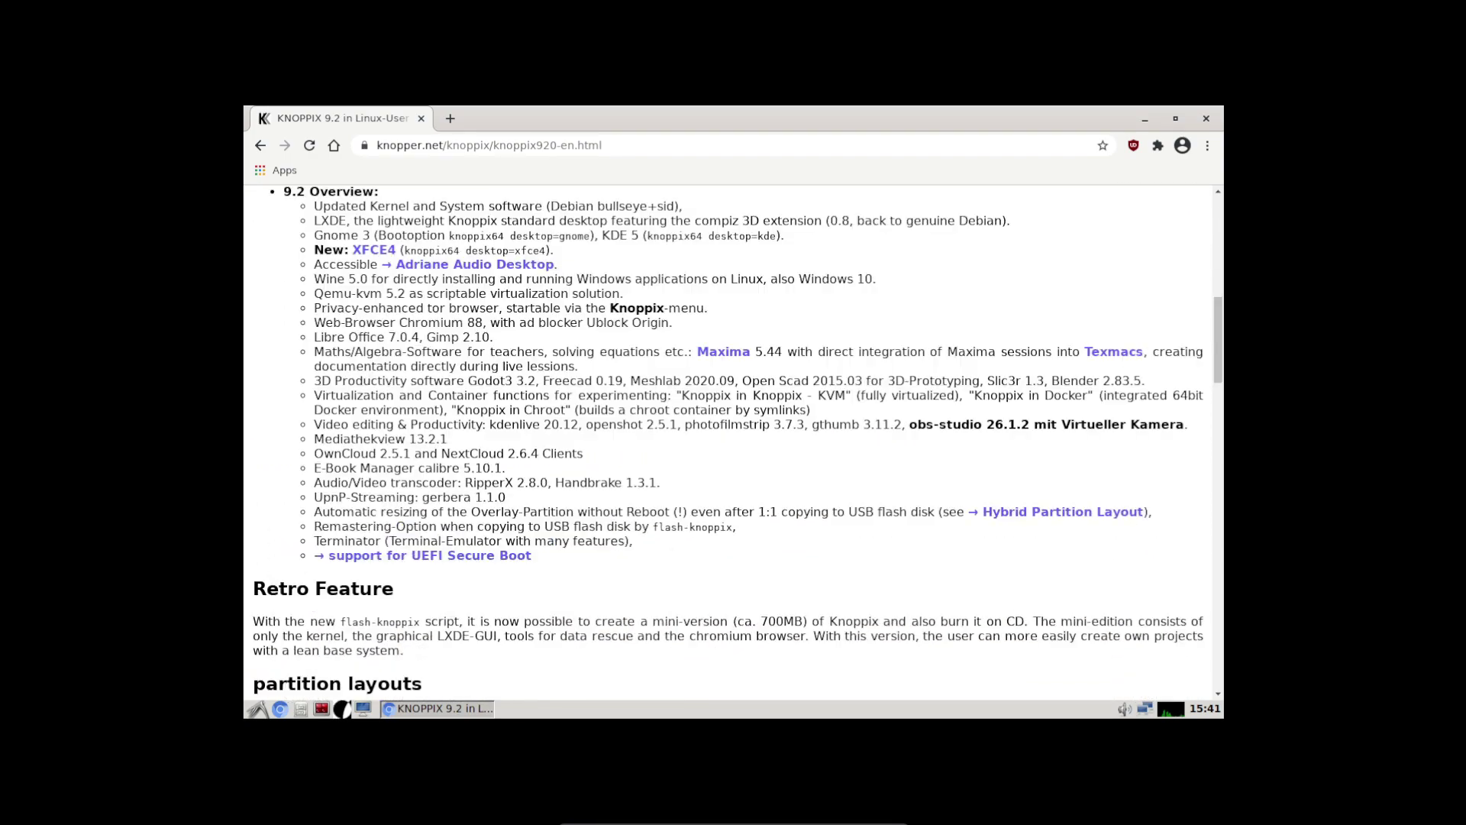
{"action": "scroll", "coordinate": [728, 442], "scroll_direction": "down", "scroll_amount": 3}
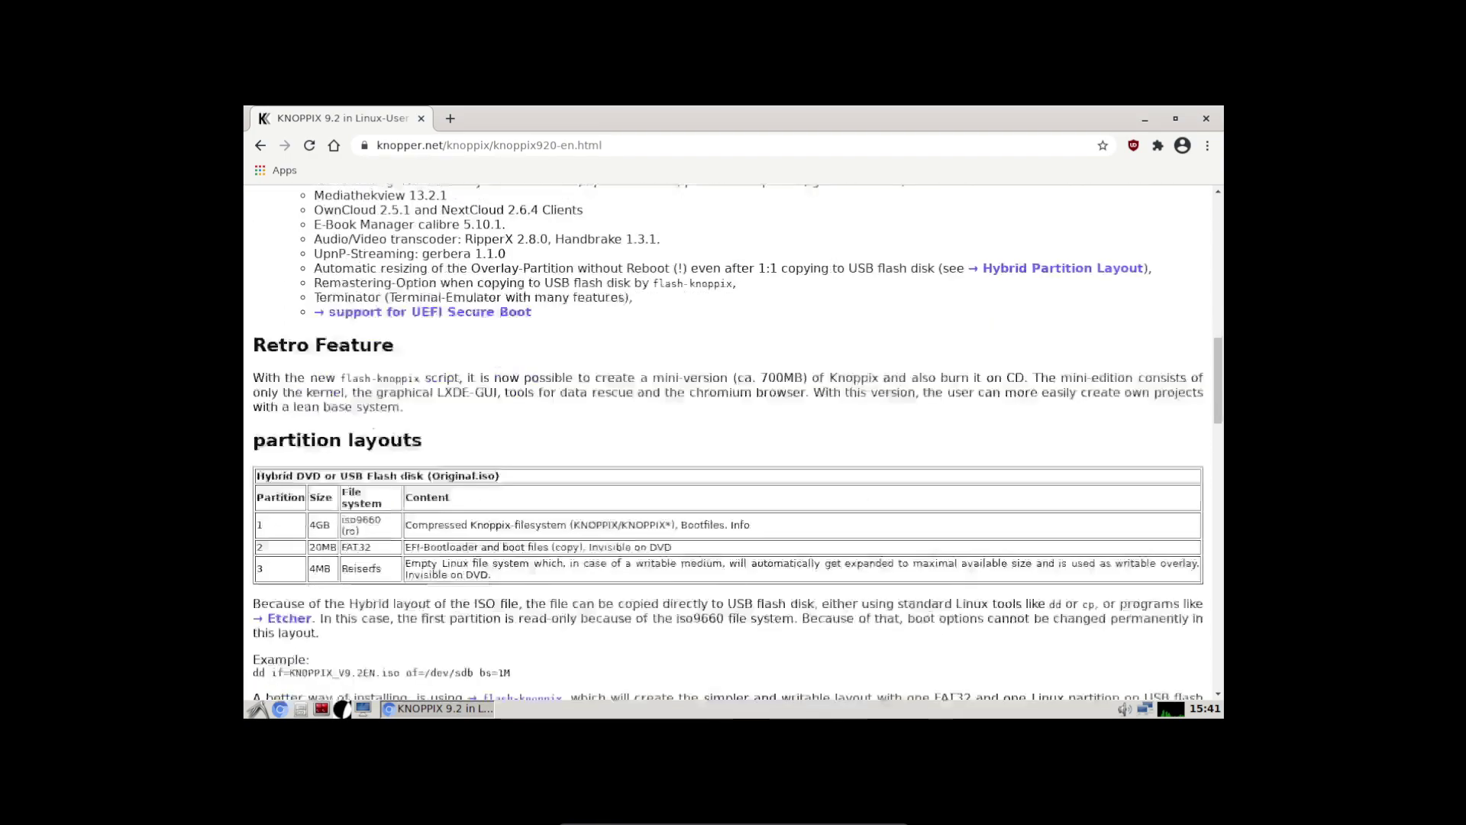
{"action": "scroll", "coordinate": [729, 442], "scroll_direction": "down", "scroll_amount": 3}
{"action": "scroll", "coordinate": [728, 442], "scroll_direction": "down", "scroll_amount": 7}
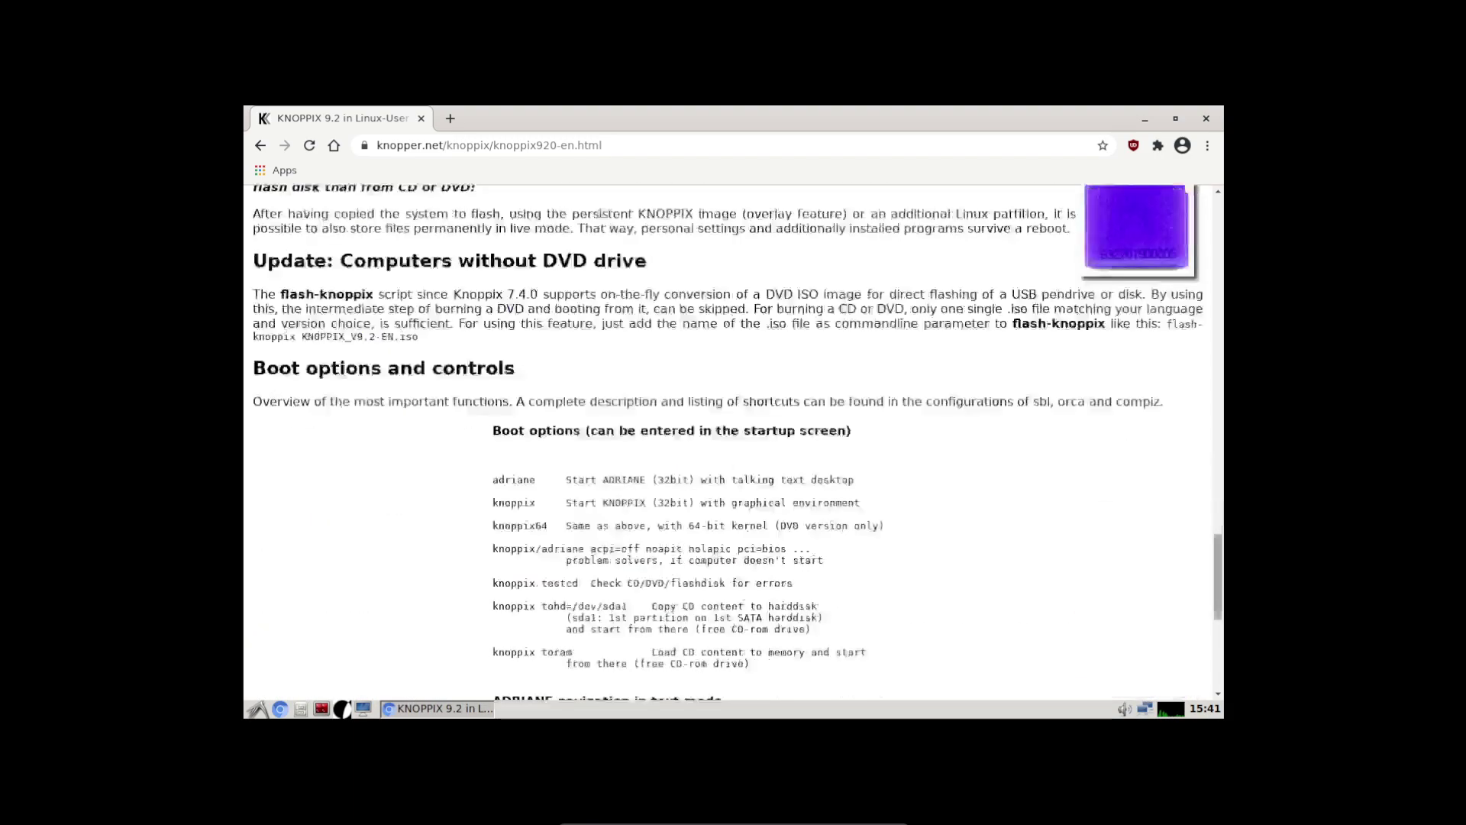
{"action": "key", "text": "End"}
{"action": "key", "text": "Home"}
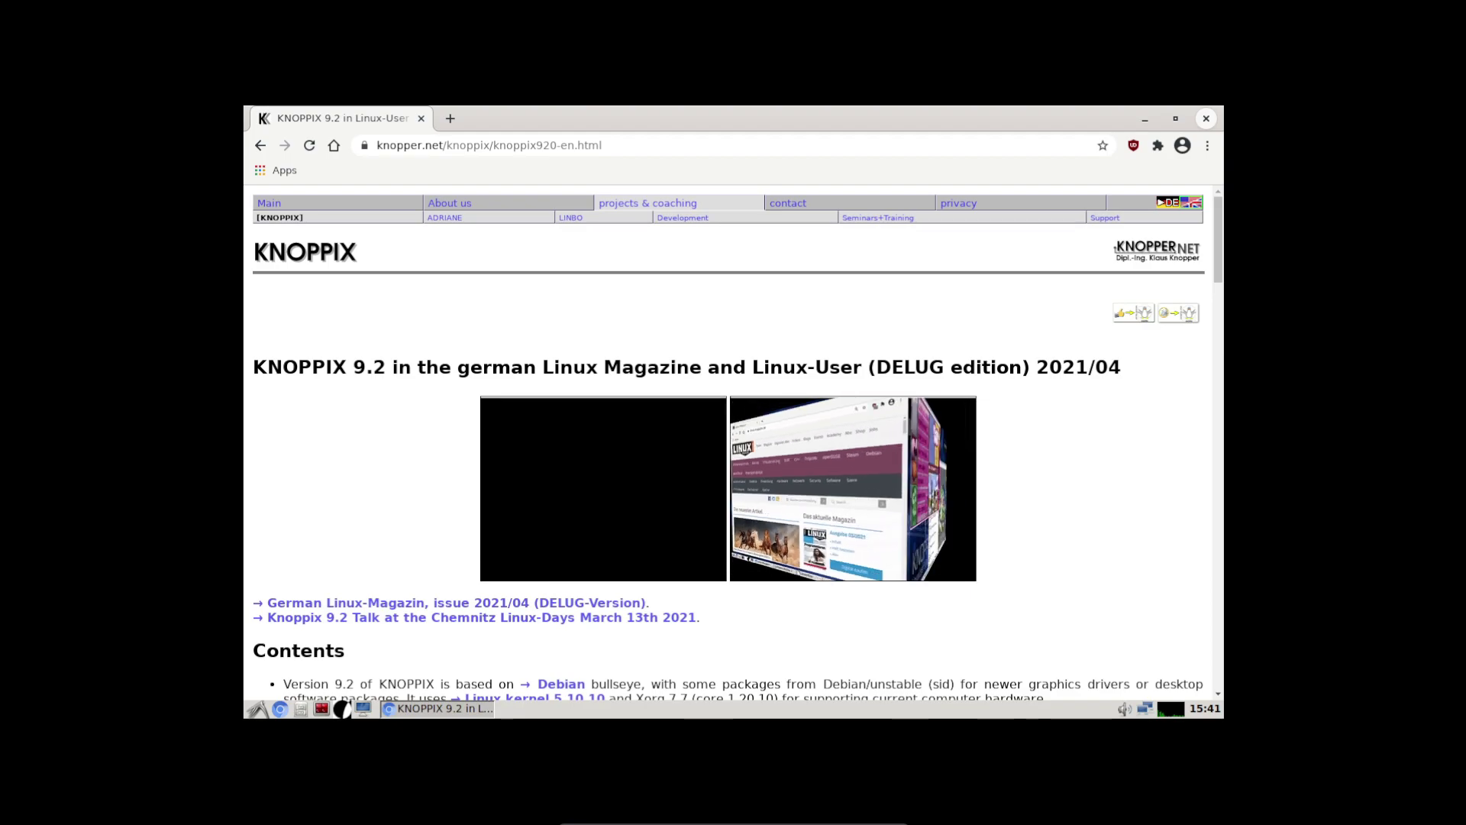
{"action": "left_click", "coordinate": [1206, 118]}
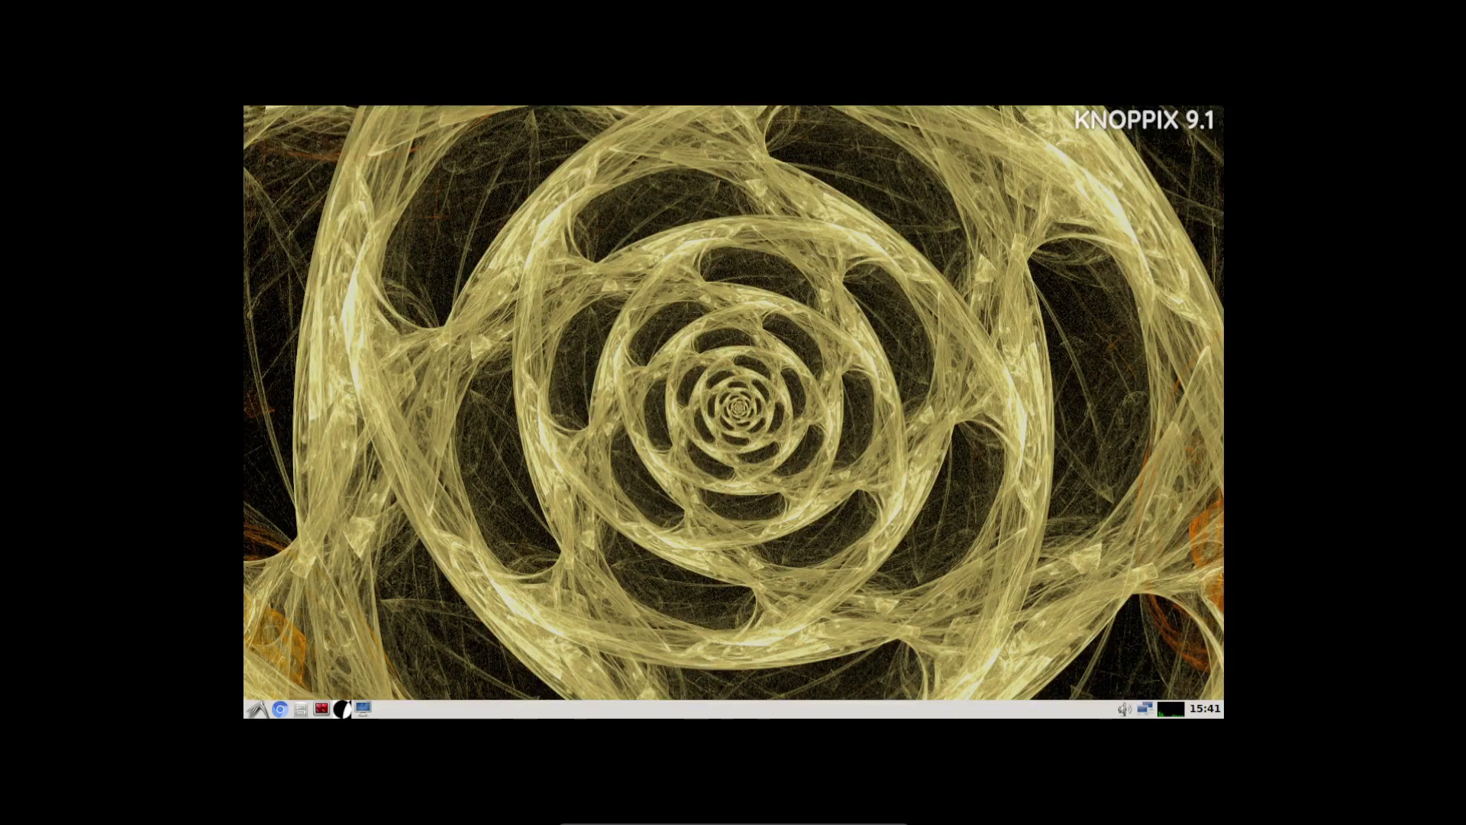
{"action": "mouse_move", "coordinate": [752, 817]}
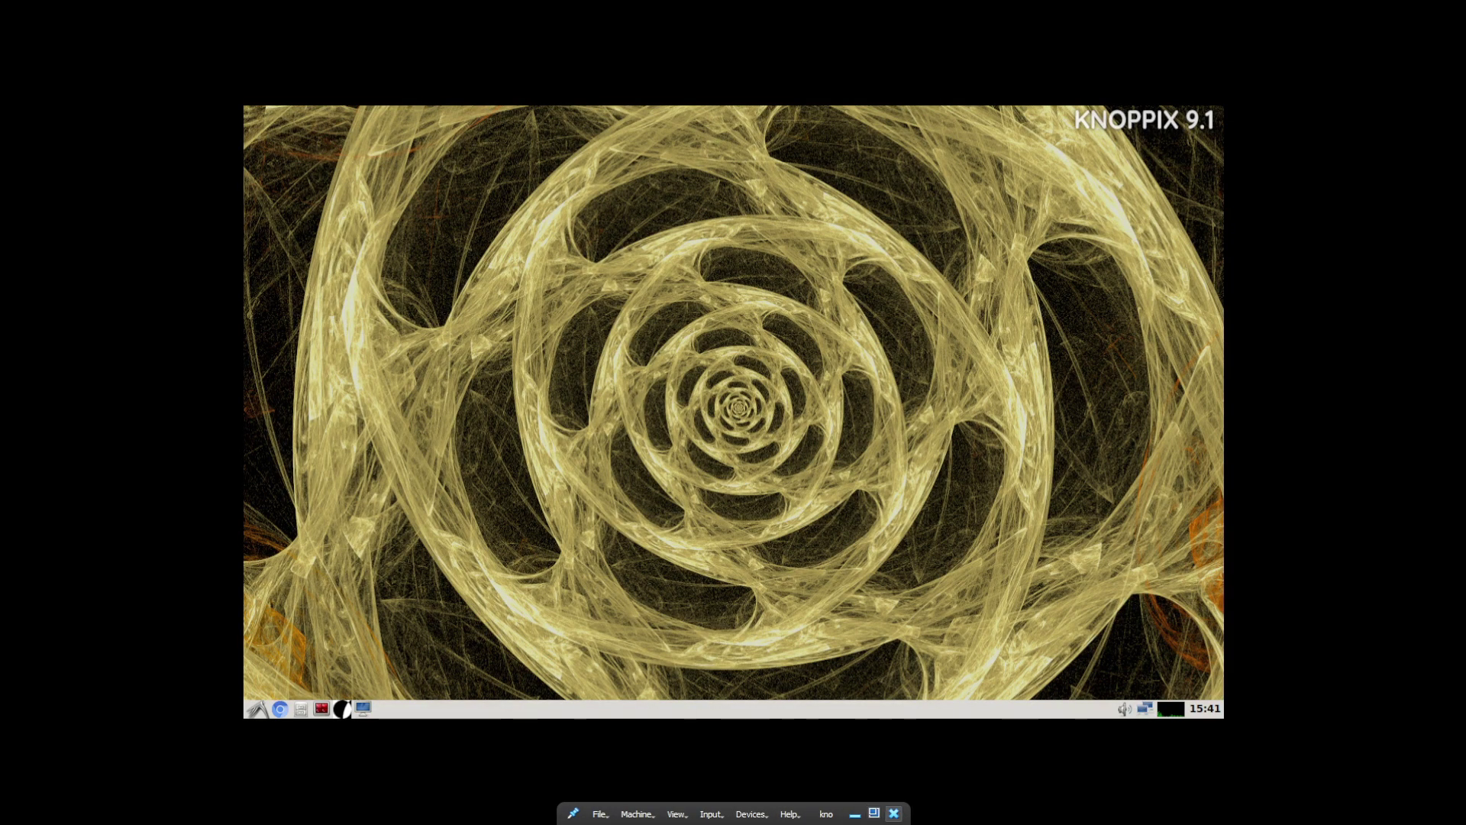